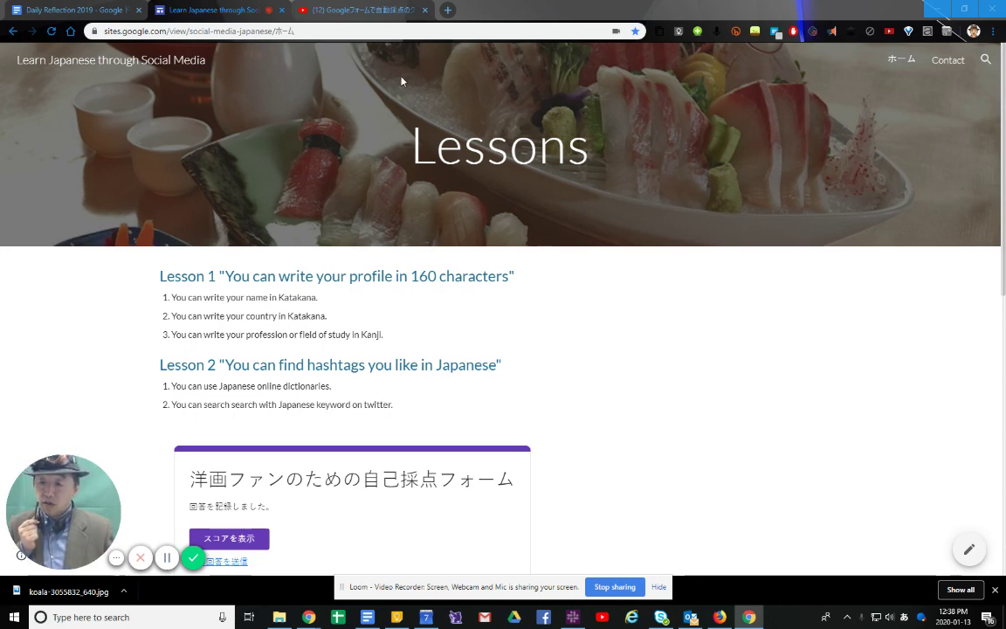
Step: Search the web for "google forms" in a new tab and open the personal version's list of forms
{"action": "left_click", "coordinate": [449, 12]}
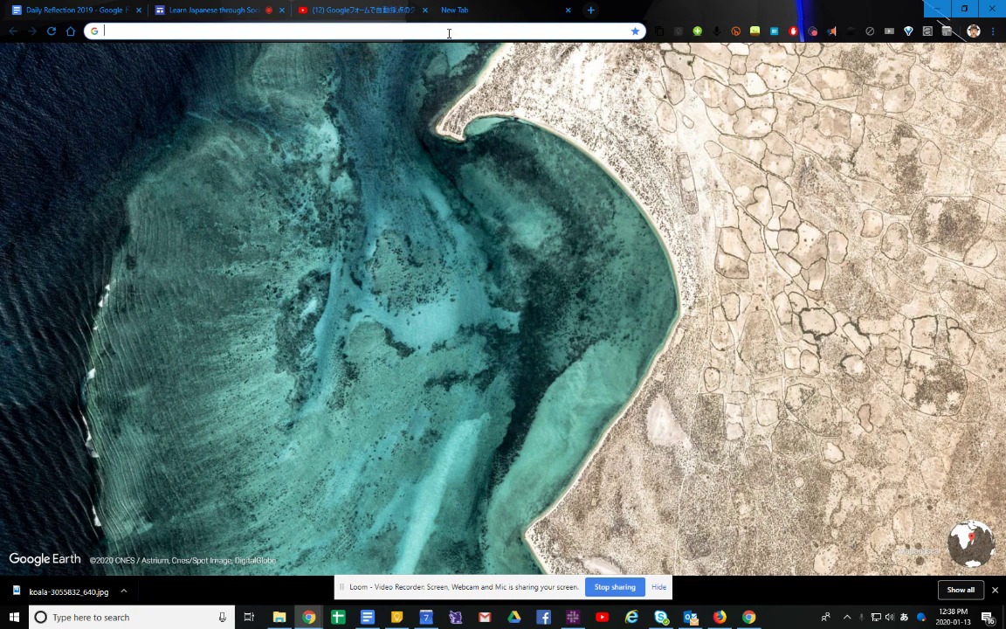
{"action": "type", "text": "google forms"}
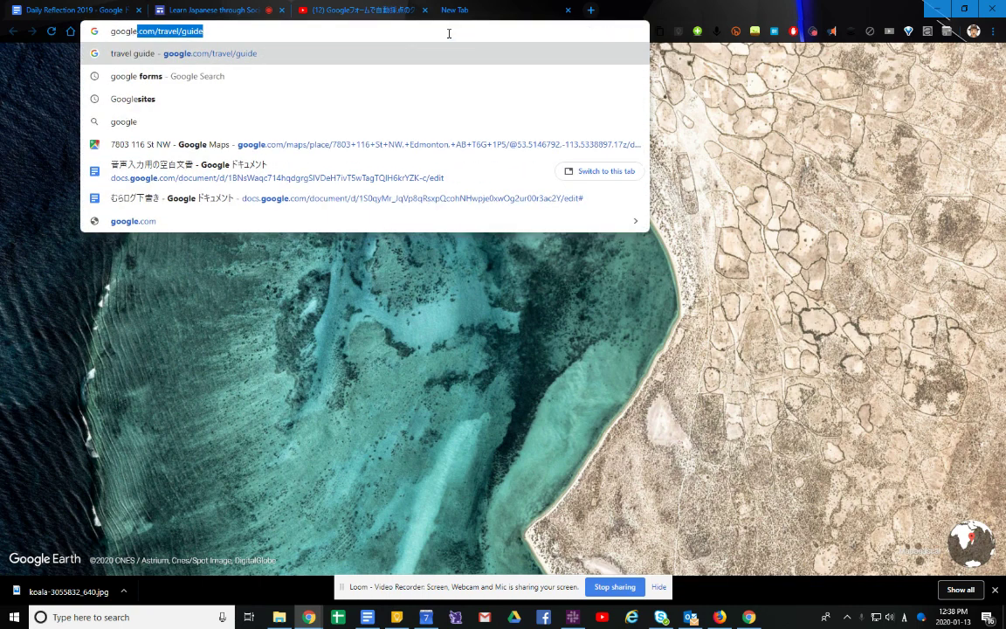
{"action": "key", "text": "Return"}
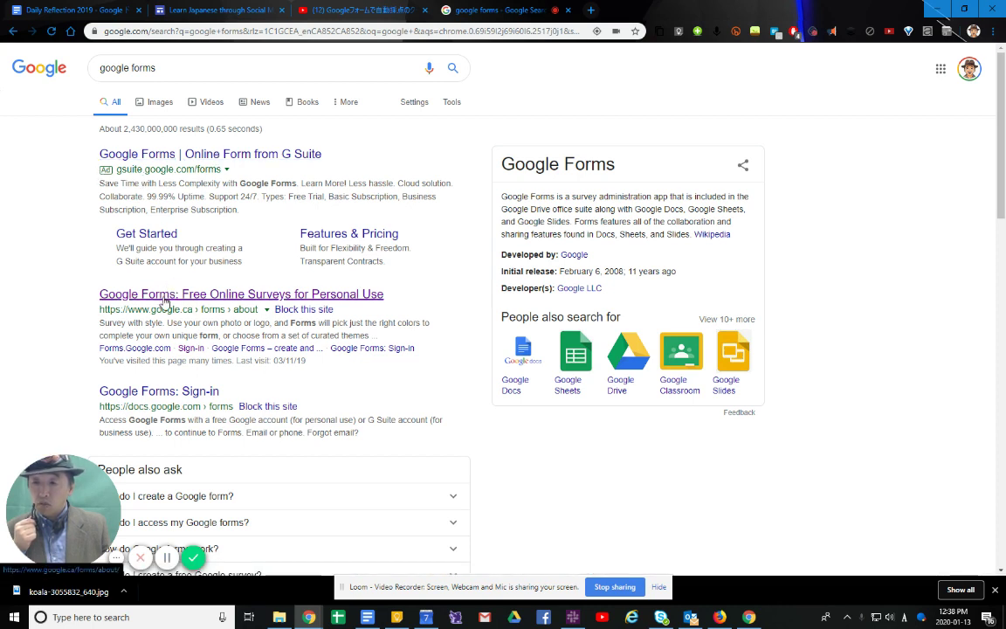
{"action": "left_click", "coordinate": [164, 301]}
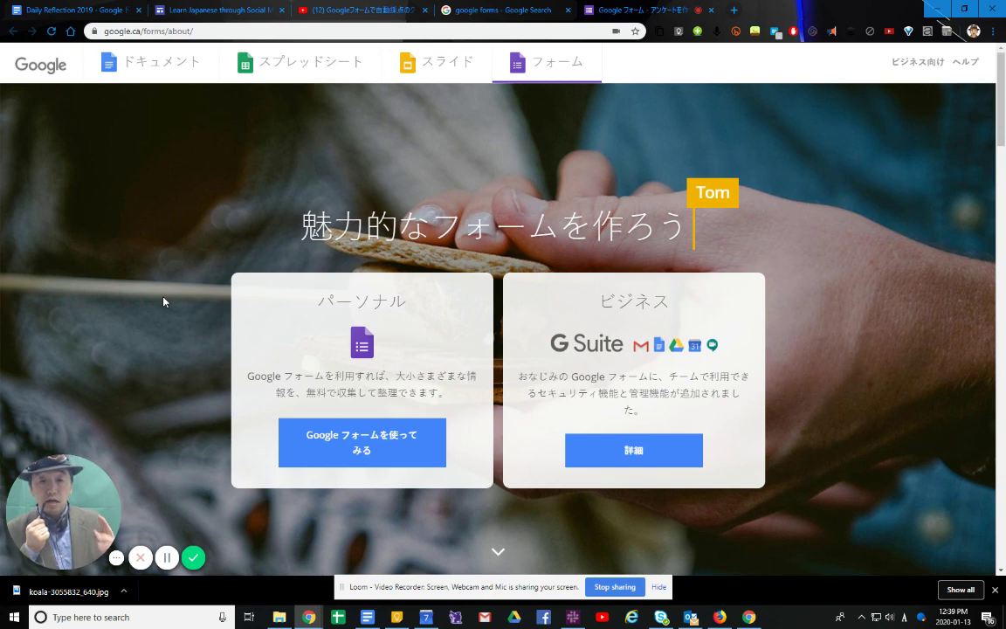
{"action": "left_click", "coordinate": [370, 448]}
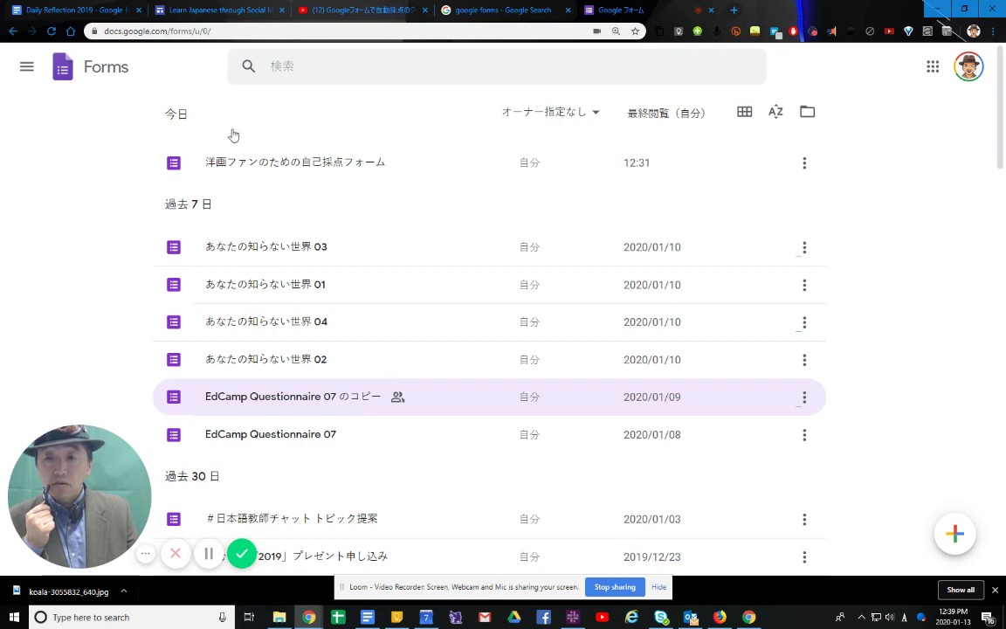
Step: Open the form 洋画ファンのための自己採点フォーム and start inserting an image into it
{"action": "left_click", "coordinate": [268, 178]}
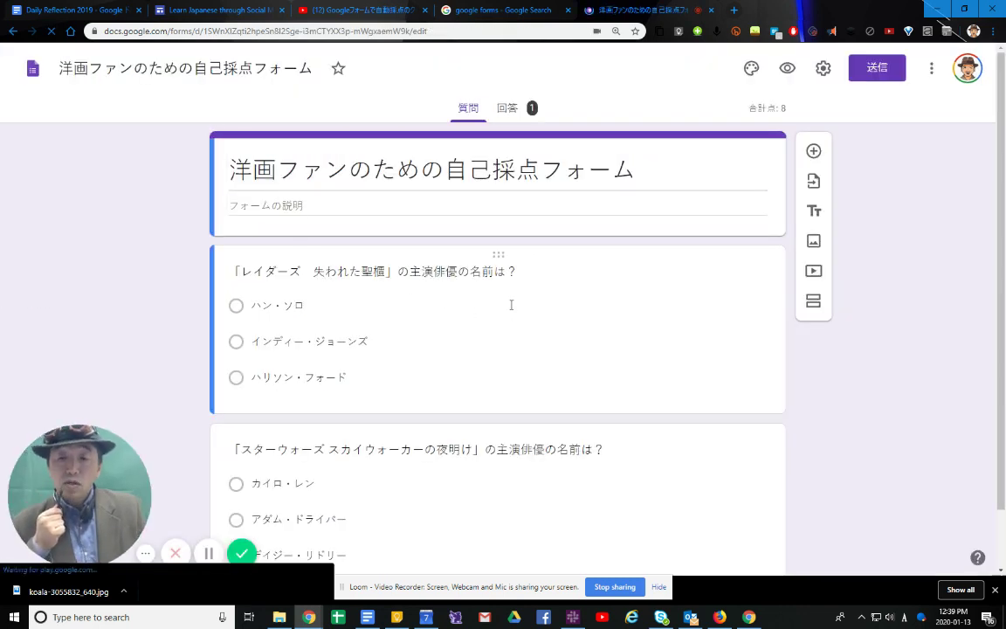
{"action": "scroll", "coordinate": [512, 308], "scroll_direction": "down", "scroll_amount": 1}
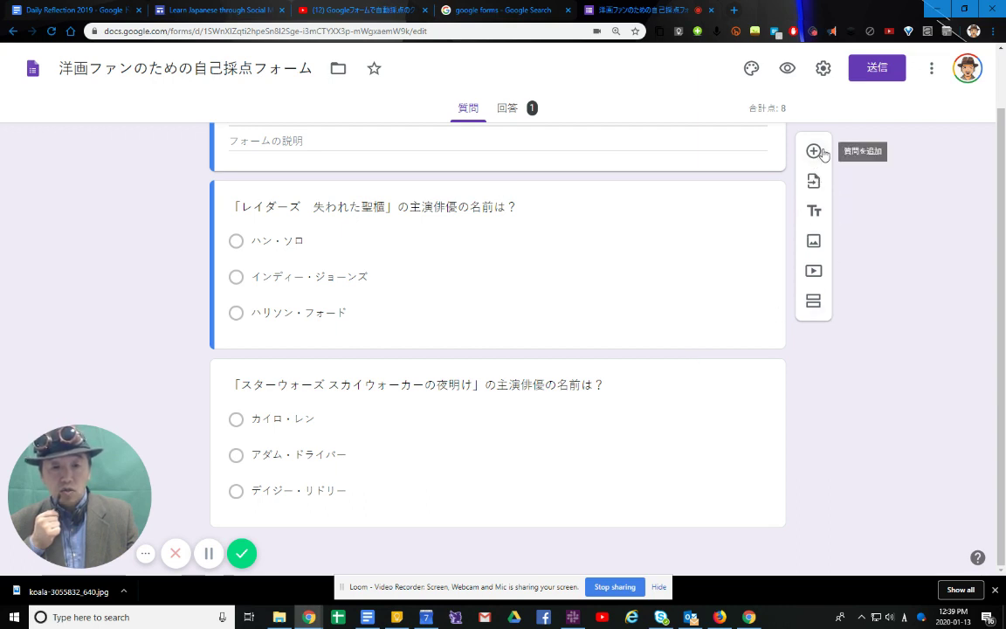
{"action": "left_click", "coordinate": [815, 247]}
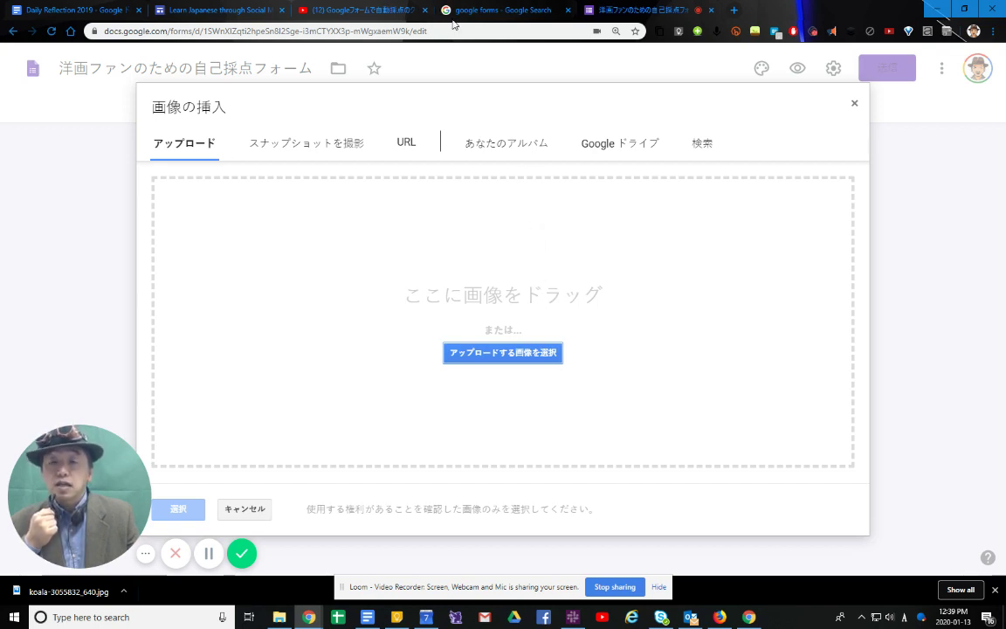
Step: Open the free image site pixabay.com in a new browser tab
{"action": "left_click", "coordinate": [731, 11]}
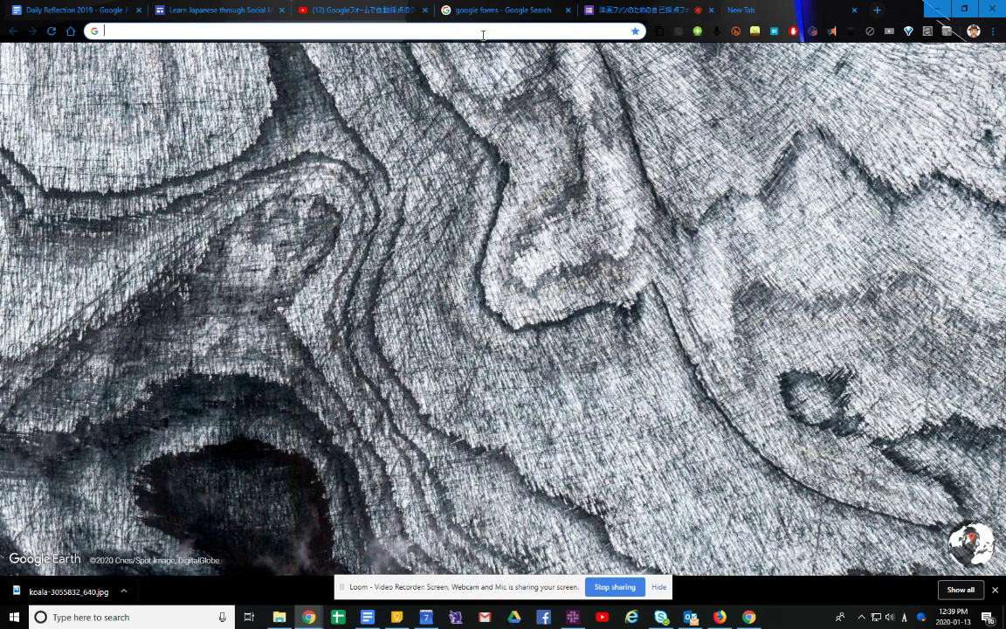
{"action": "type", "text": "pixabay.com"}
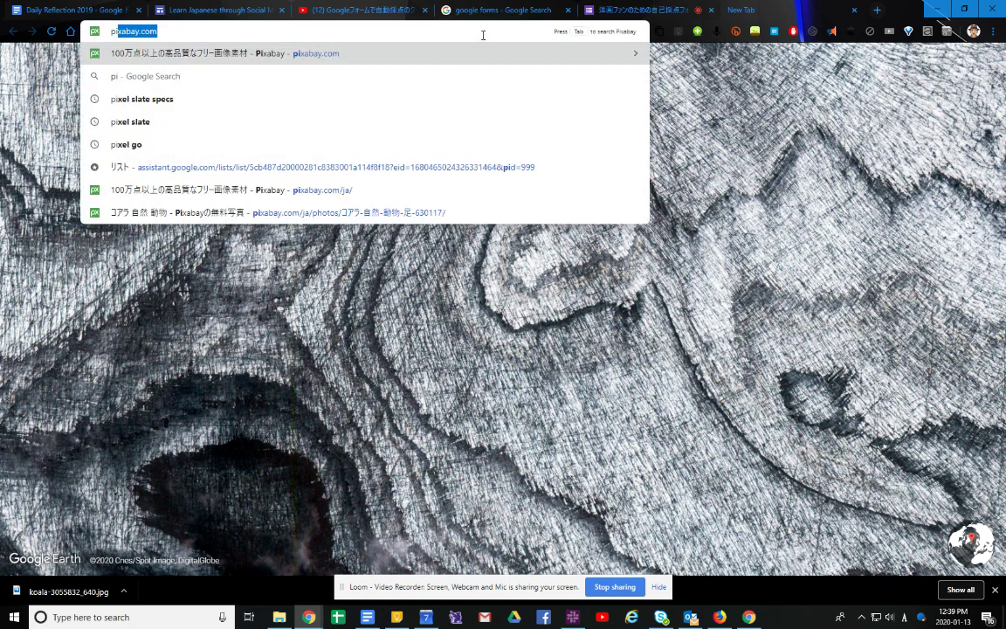
{"action": "key", "text": "Return"}
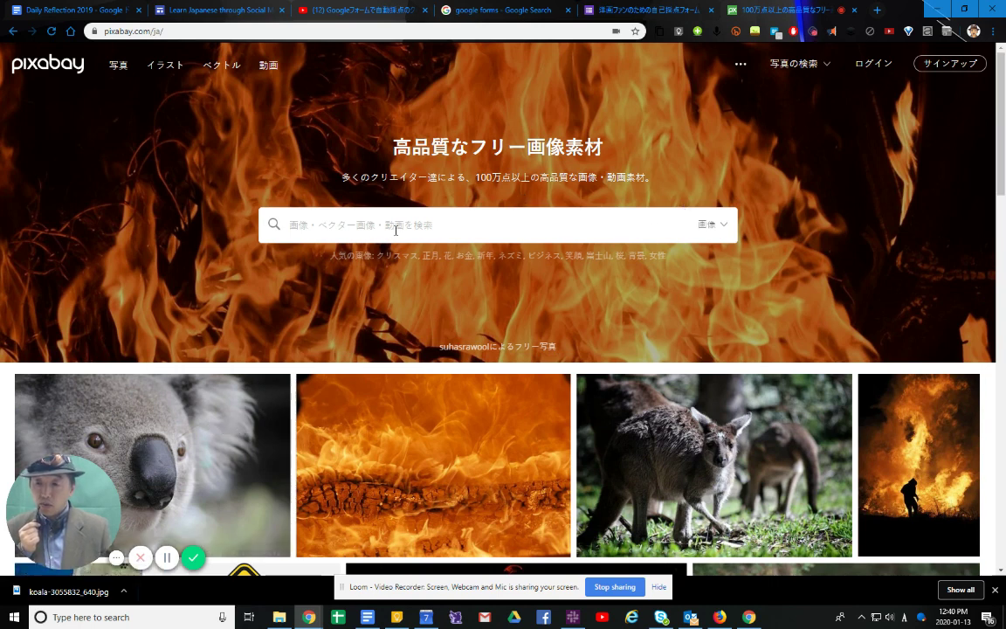
{"action": "type", "text": "ko"}
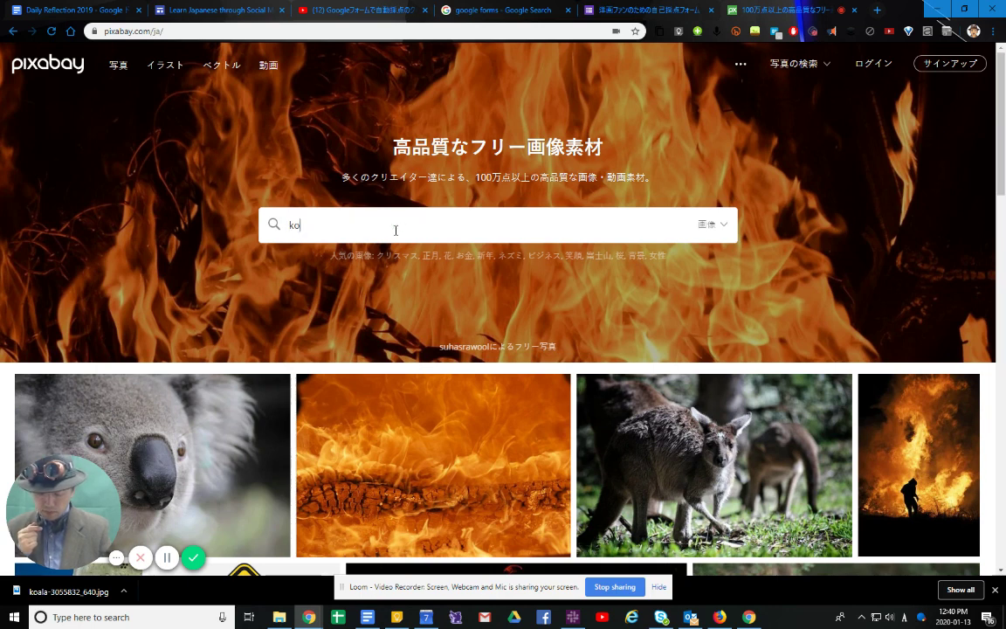
{"action": "type", "text": "arqa==="}
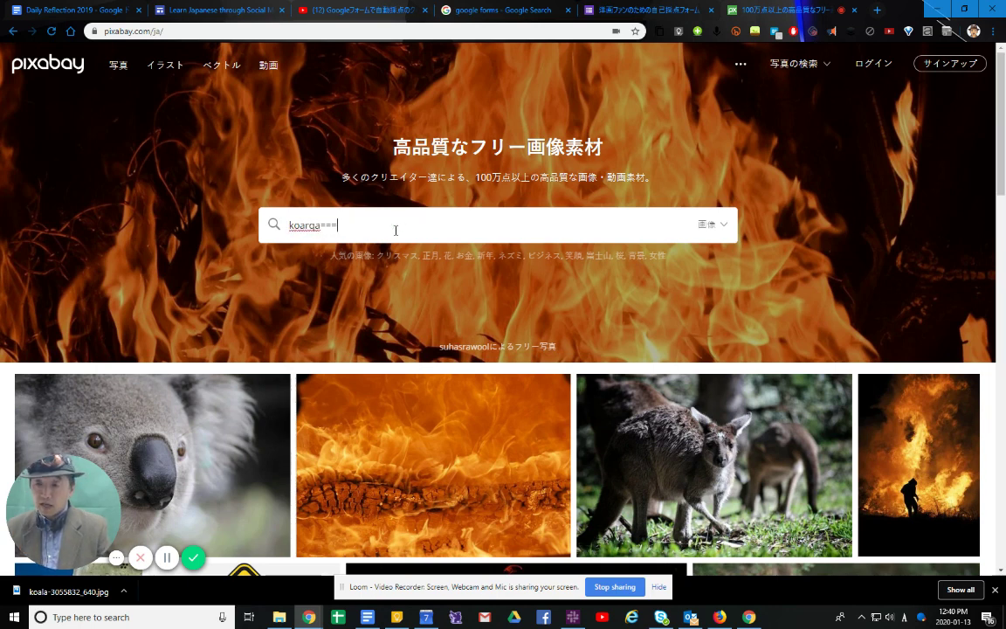
{"action": "key", "text": "ctrl+a"}
{"action": "key", "text": "BackSpace"}
Step: Search Pixabay's images for コアラ, entered in Japanese
{"action": "key", "text": "Zenkaku_Hankaku"}
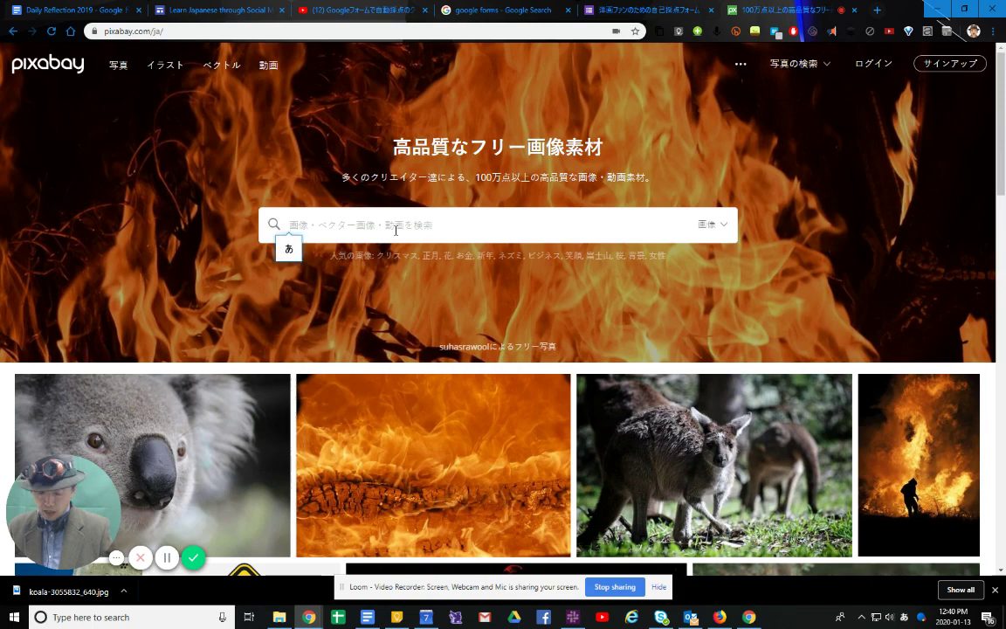
{"action": "type", "text": "koara"}
{"action": "key", "text": "space"}
{"action": "key", "text": "Return"}
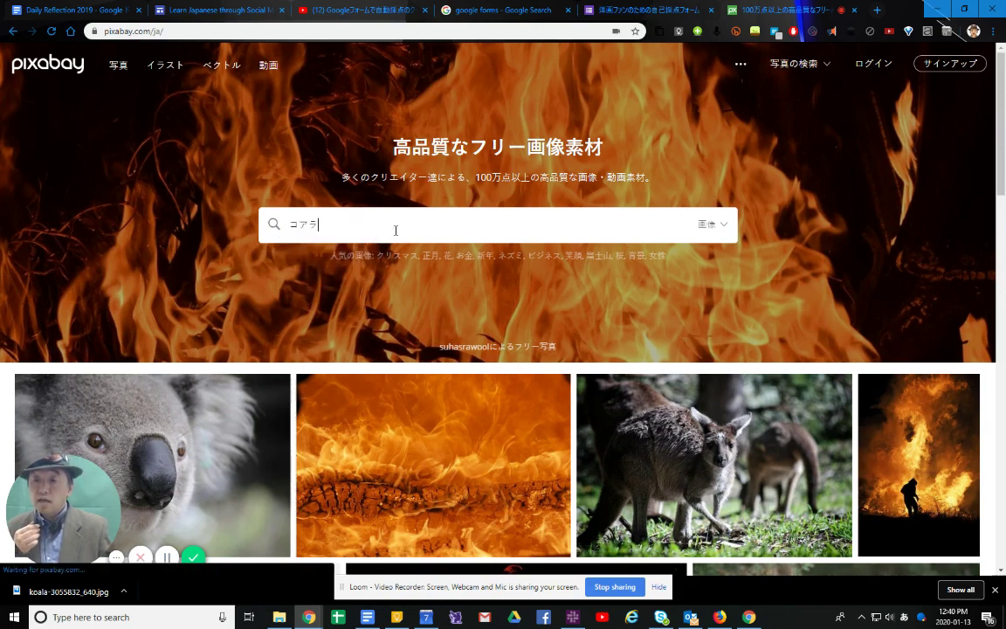
{"action": "key", "text": "Return"}
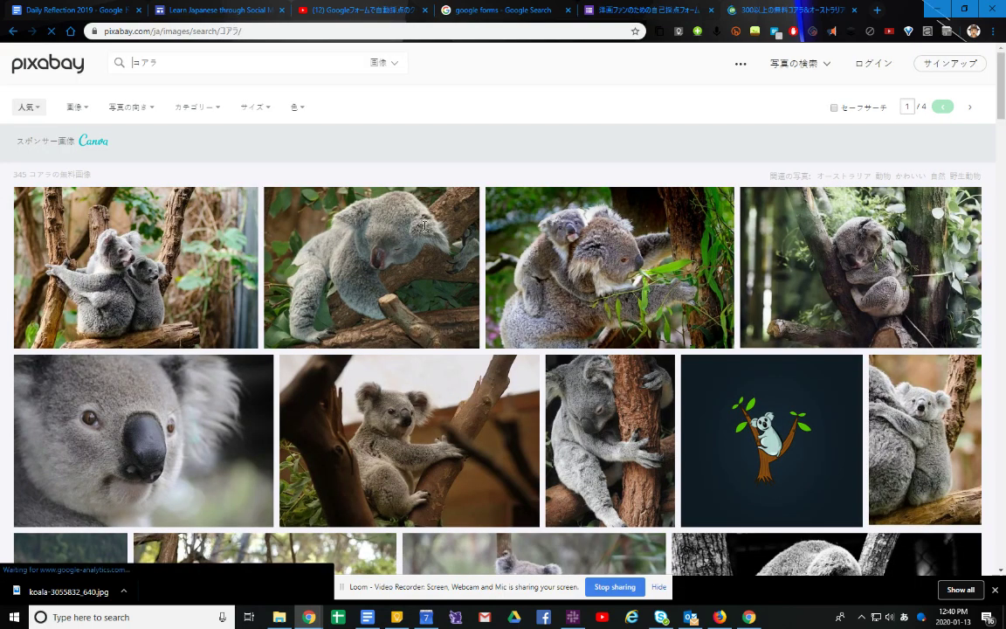
Step: Open the photo of the single koala sitting with its arm on a branch and download it as a 640×425 JPG
{"action": "scroll", "coordinate": [585, 233], "scroll_direction": "down", "scroll_amount": 1}
{"action": "scroll", "coordinate": [489, 349], "scroll_direction": "up", "scroll_amount": 2}
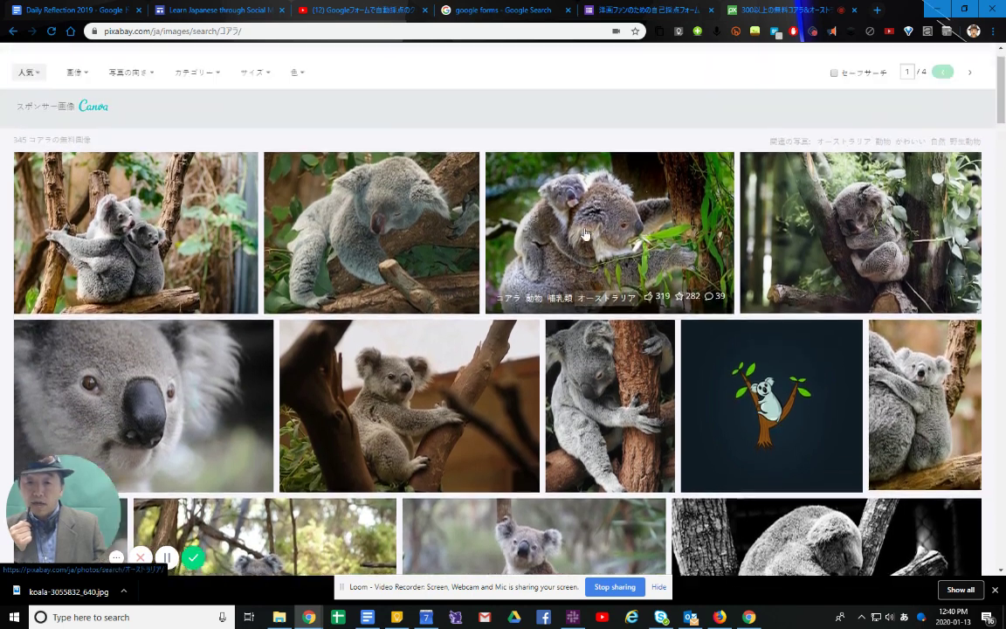
{"action": "left_click", "coordinate": [380, 426]}
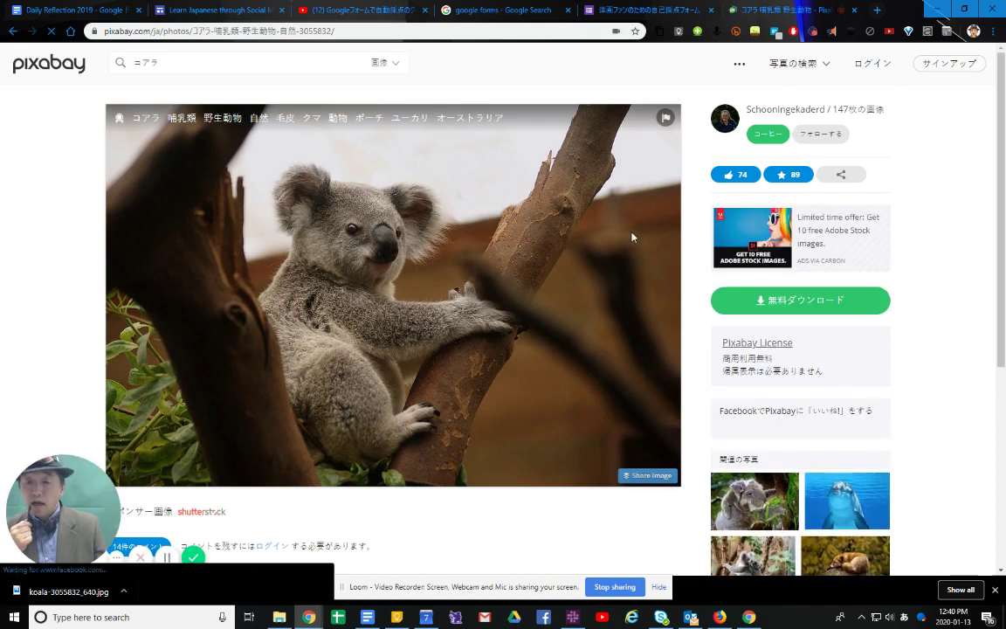
{"action": "left_click", "coordinate": [761, 301]}
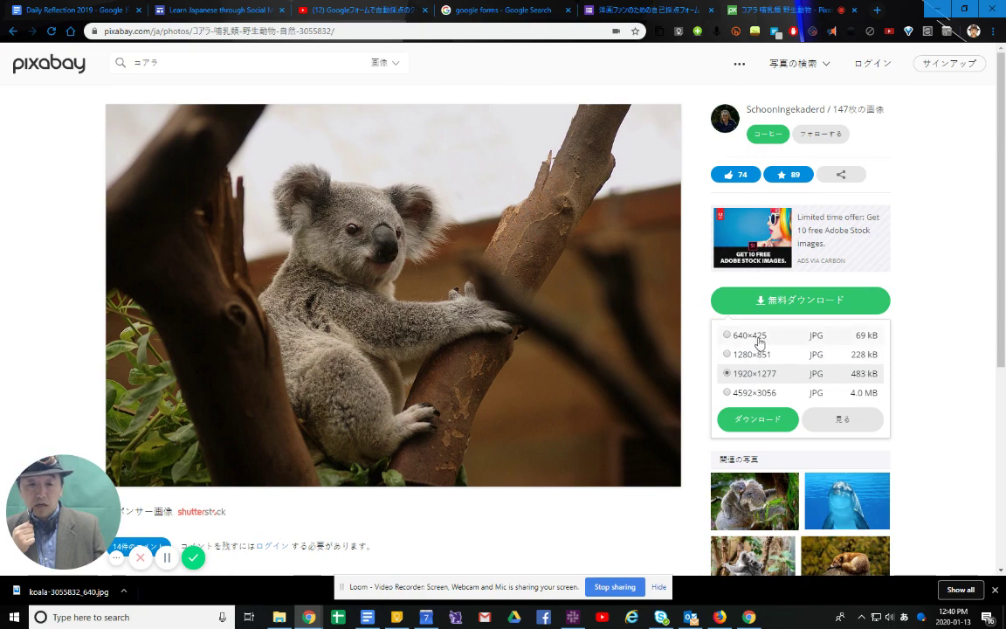
{"action": "left_click", "coordinate": [758, 339]}
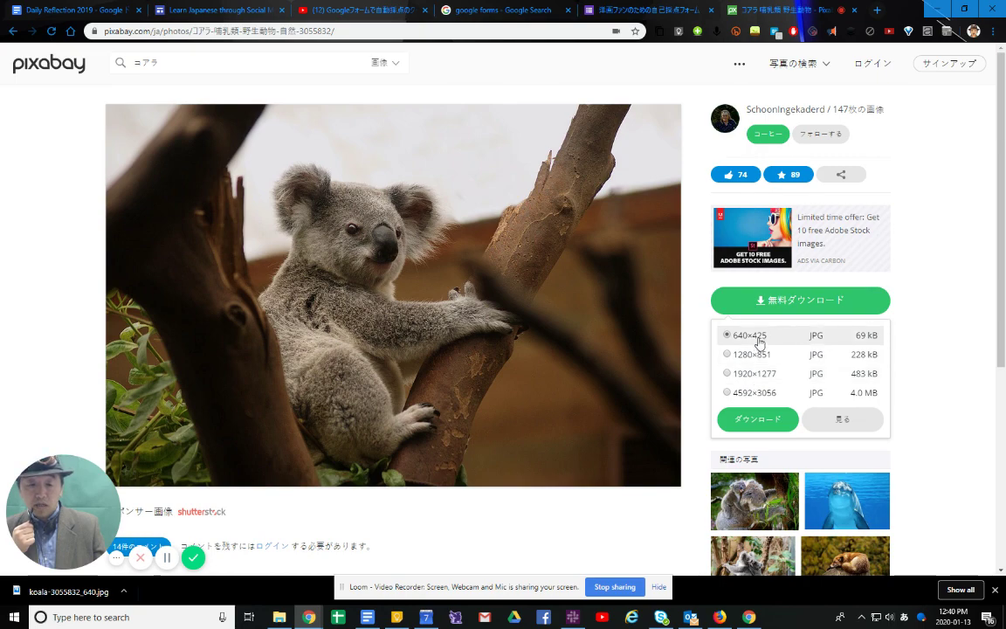
{"action": "left_click", "coordinate": [757, 420]}
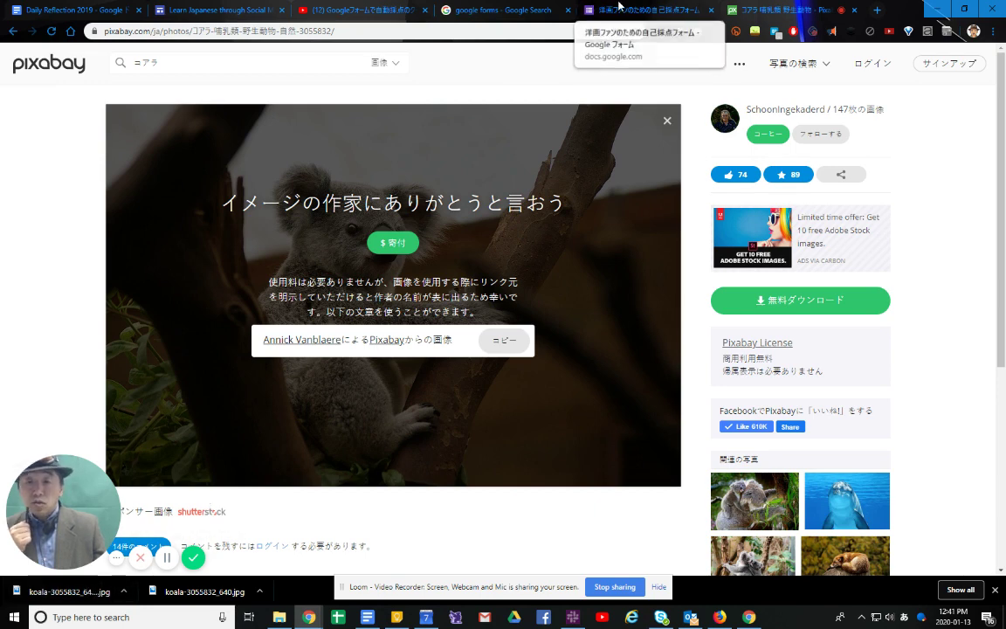
Step: Return to the form and upload koala-3055832_640 (1) from the Downloads folder as the inserted image
{"action": "left_click", "coordinate": [618, 9]}
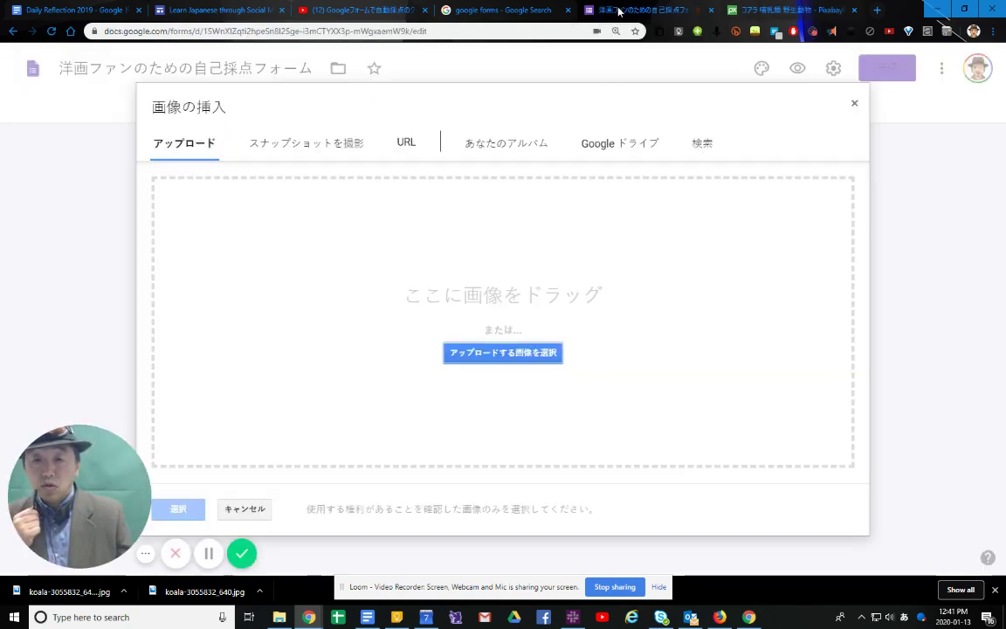
{"action": "left_click", "coordinate": [526, 361]}
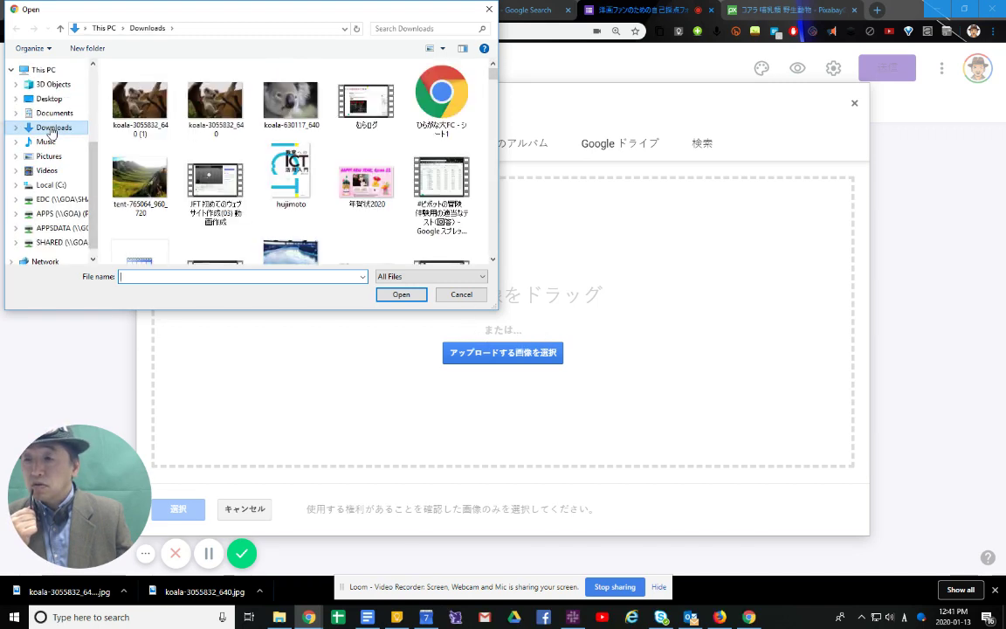
{"action": "left_click", "coordinate": [122, 88]}
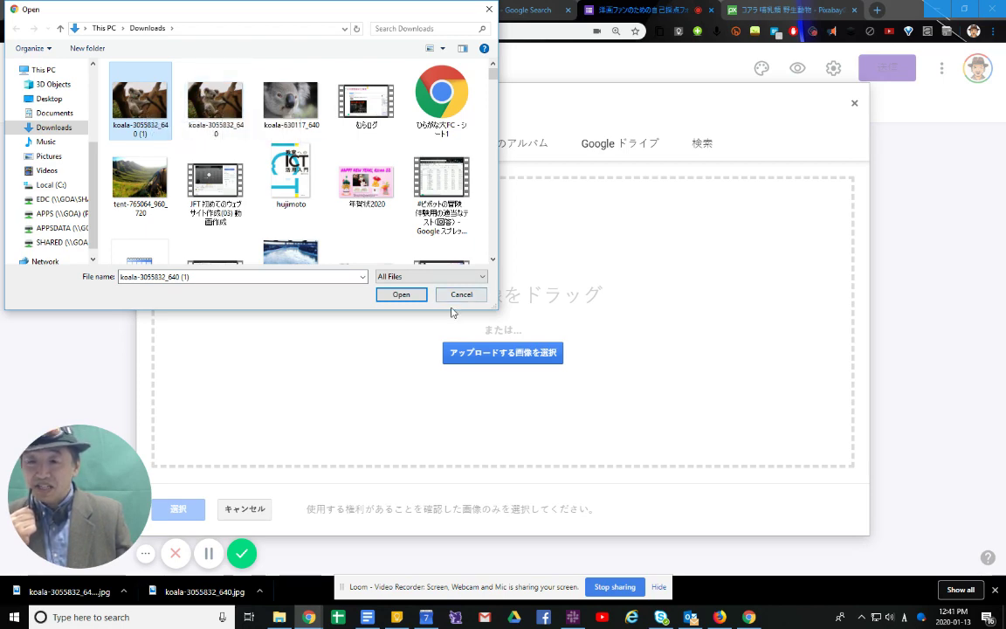
{"action": "left_click", "coordinate": [394, 295]}
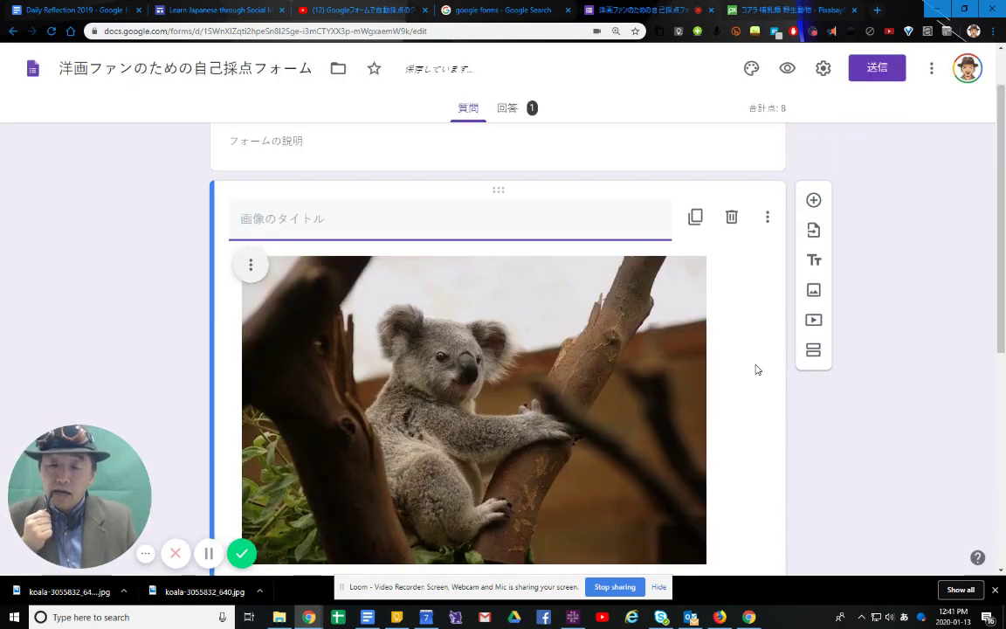
Step: Set the koala image's title to この写真を見てください。
{"action": "scroll", "coordinate": [756, 369], "scroll_direction": "down", "scroll_amount": 2}
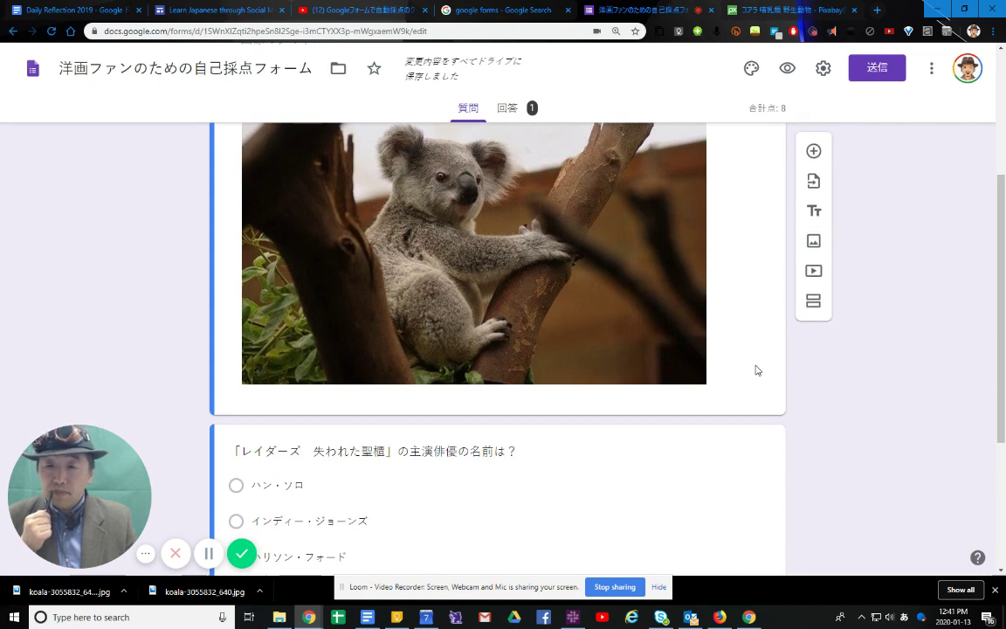
{"action": "scroll", "coordinate": [754, 364], "scroll_direction": "up", "scroll_amount": 2}
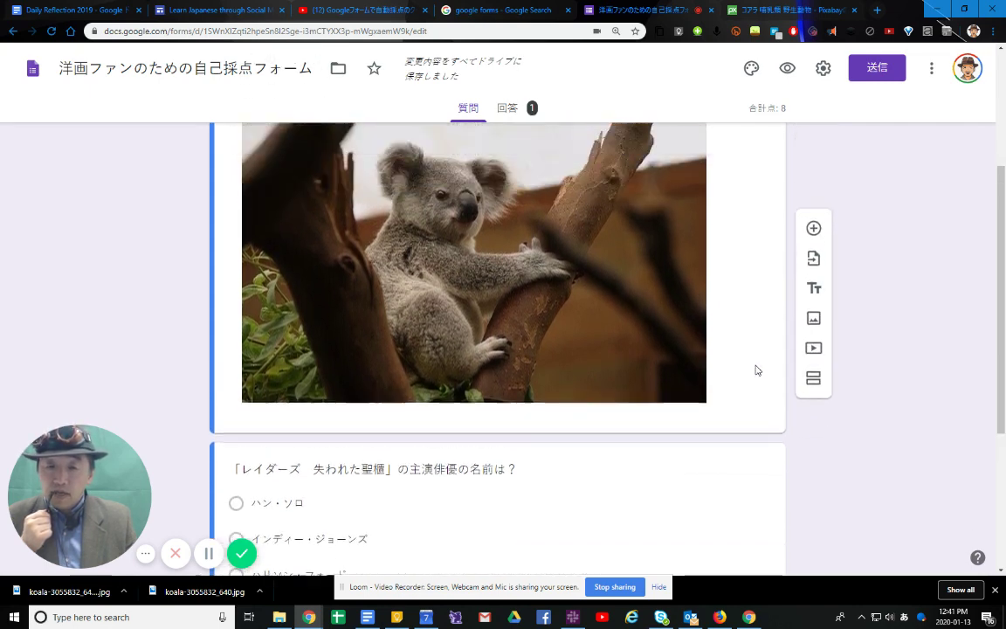
{"action": "left_click", "coordinate": [756, 371]}
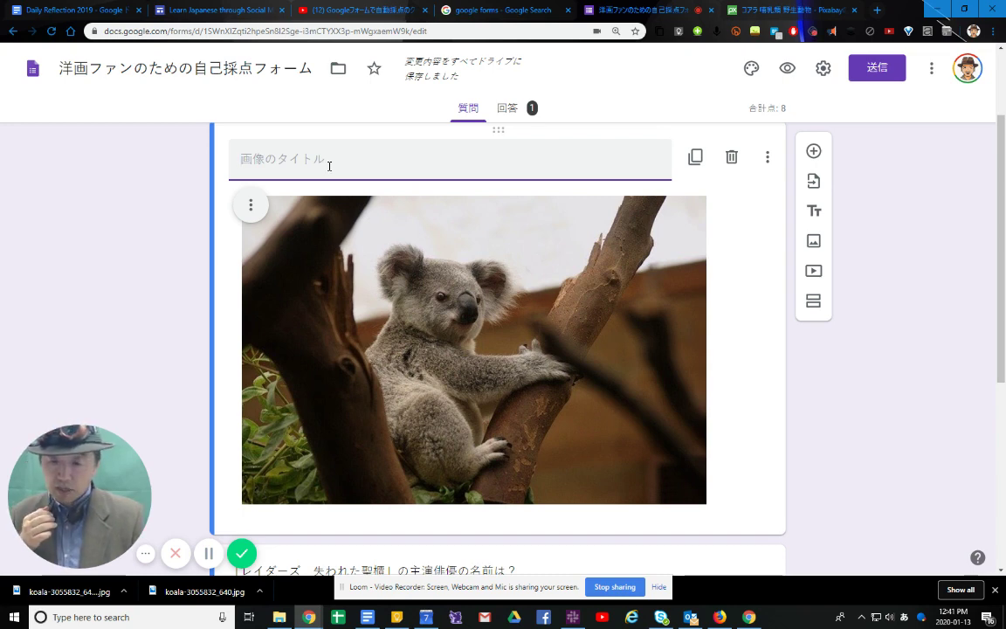
{"action": "type", "text": "koa"}
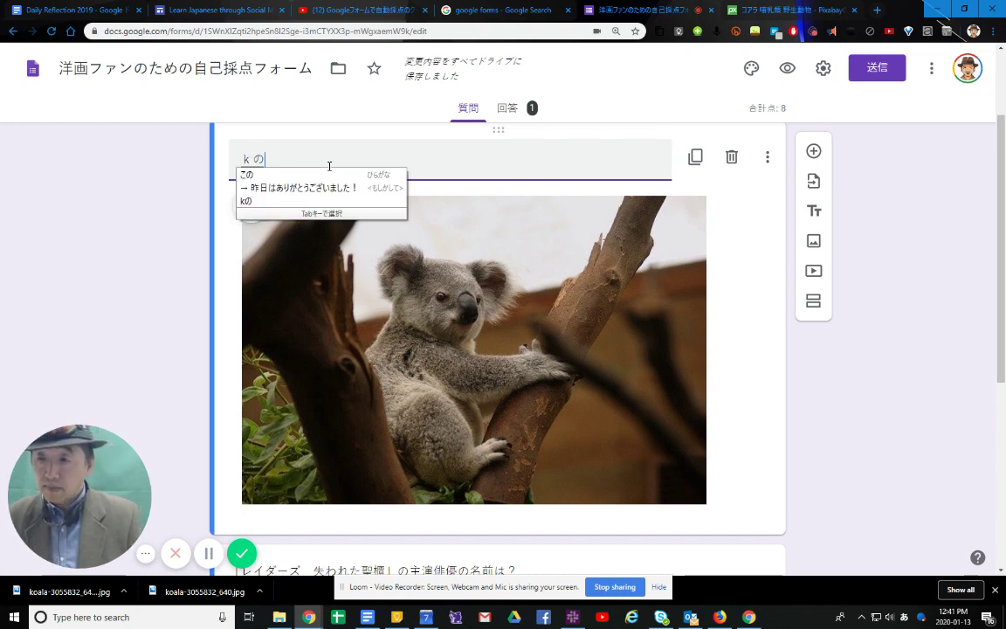
{"action": "key", "text": "Escape"}
{"action": "type", "text": "kono"}
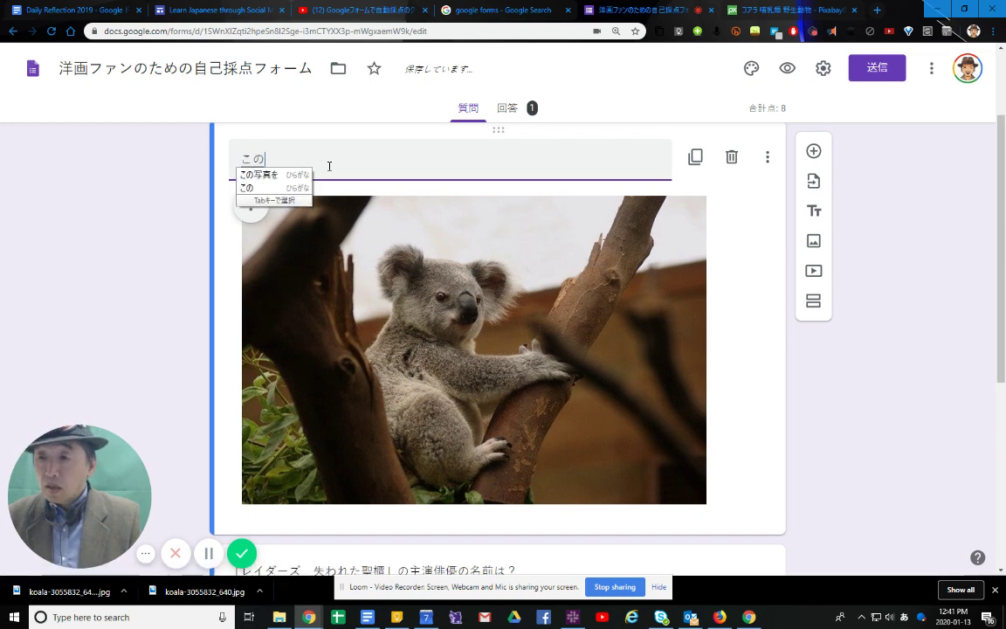
{"action": "key", "text": "Tab"}
{"action": "key", "text": "Return"}
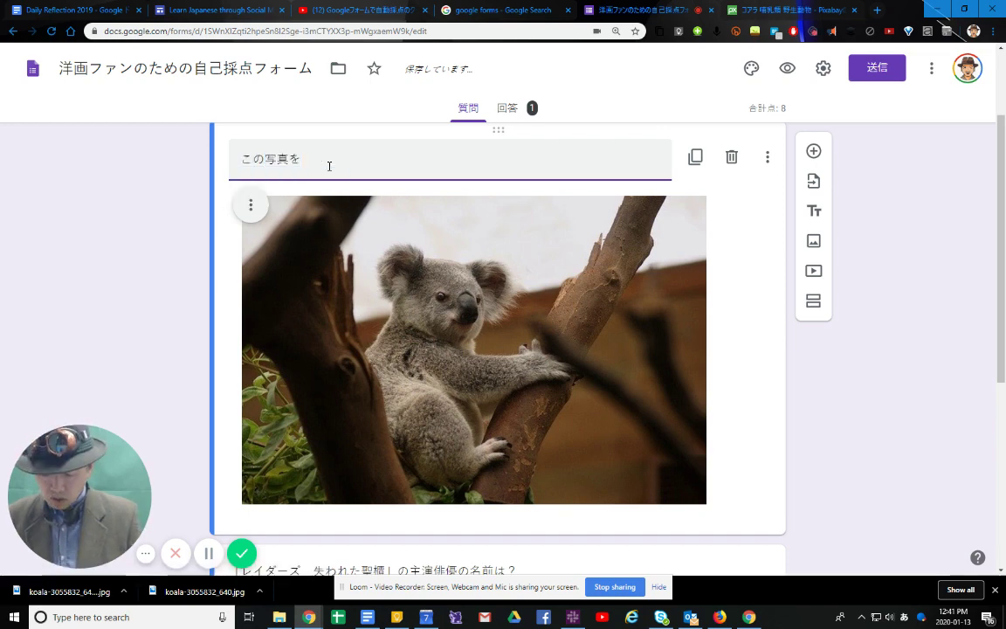
{"action": "type", "text": "mitekudasai"}
{"action": "key", "text": "space"}
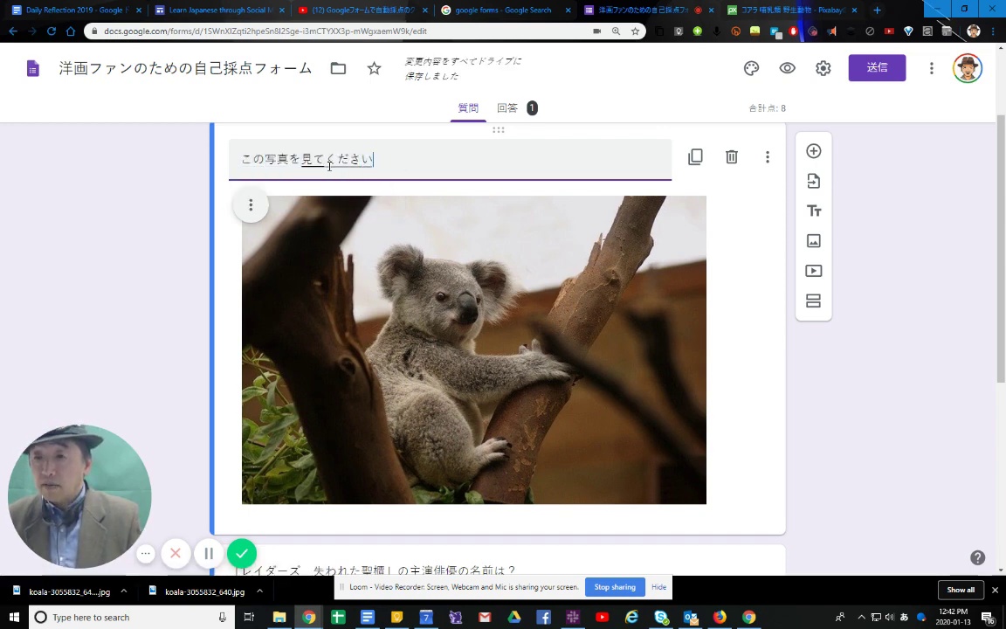
{"action": "type", "text": "."}
{"action": "key", "text": "Return"}
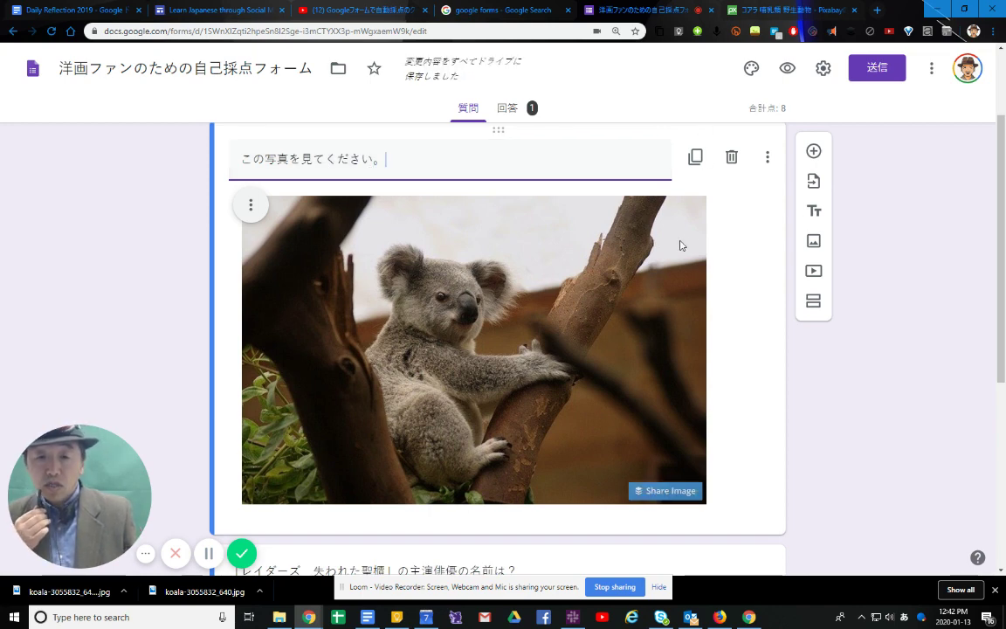
Step: Add a new question directly below the koala image
{"action": "left_click", "coordinate": [813, 152]}
{"action": "scroll", "coordinate": [680, 310], "scroll_direction": "down", "scroll_amount": 1}
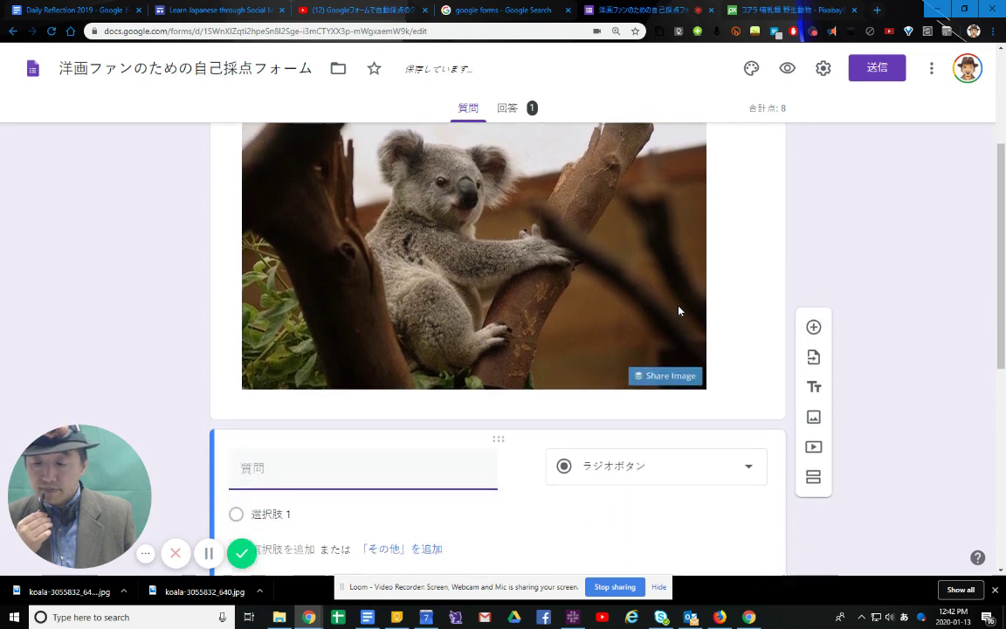
{"action": "scroll", "coordinate": [679, 310], "scroll_direction": "down", "scroll_amount": 2}
{"action": "scroll", "coordinate": [459, 386], "scroll_direction": "down", "scroll_amount": 1}
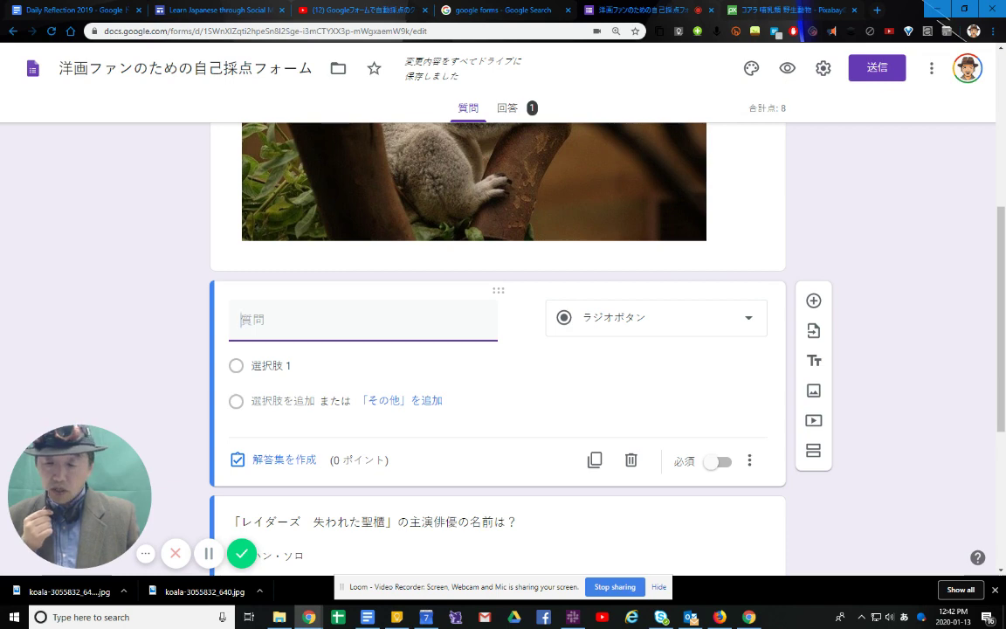
Step: Enter この動物が住んでいる国とあまり関係がない映画は？ as the text of the new question
{"action": "type", "text": "こ"}
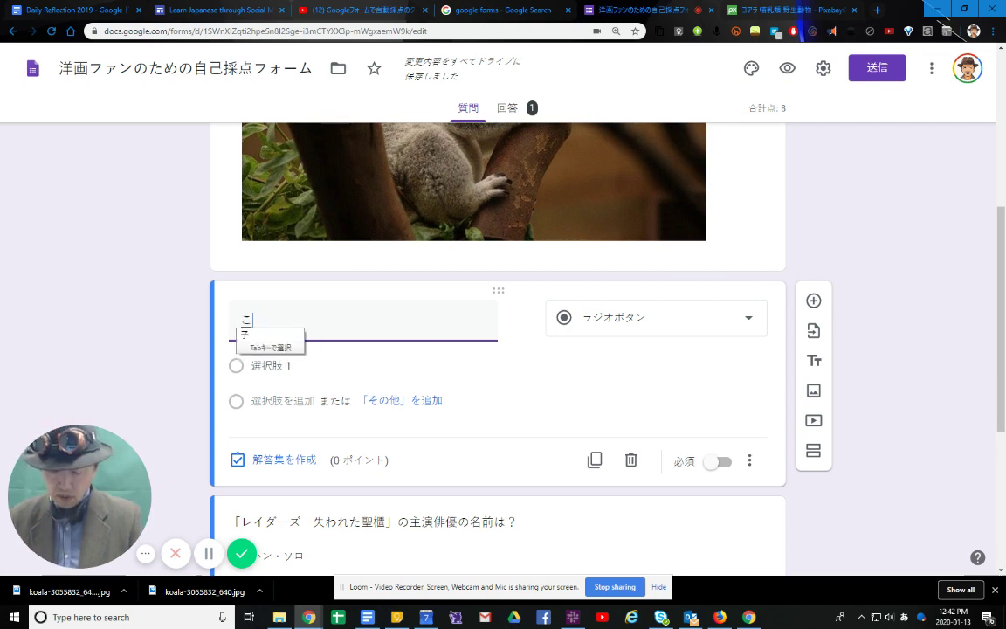
{"action": "type", "text": "のどうぶつ"}
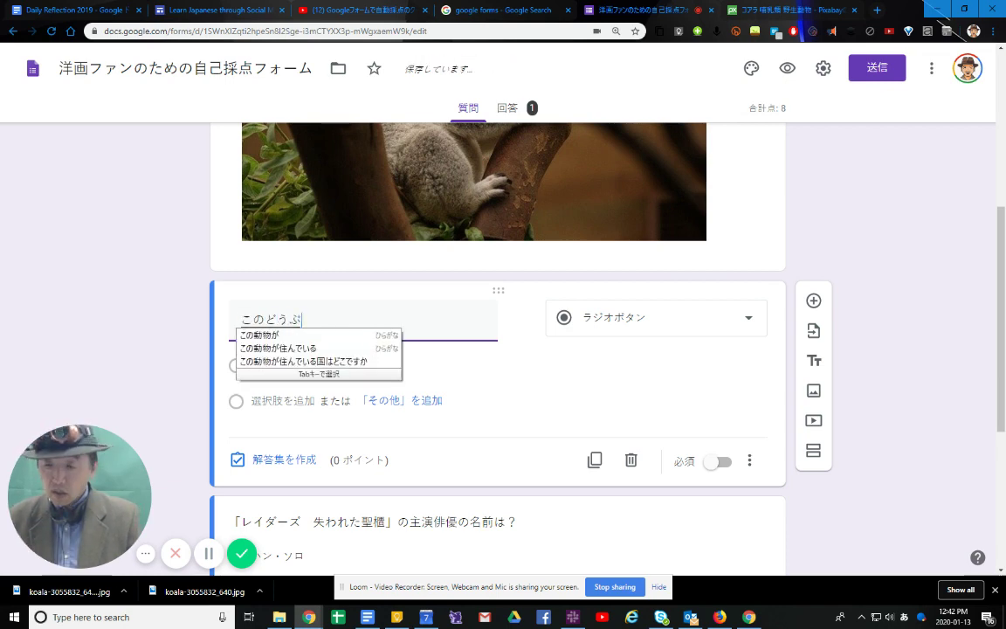
{"action": "key", "text": "Tab"}
{"action": "key", "text": "Tab"}
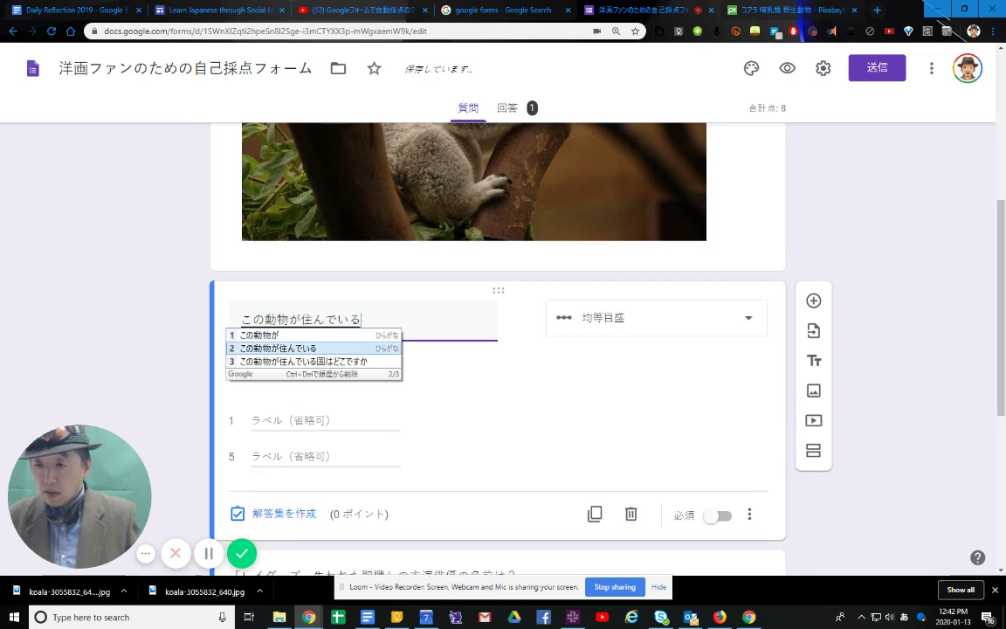
{"action": "type", "text": "くに"}
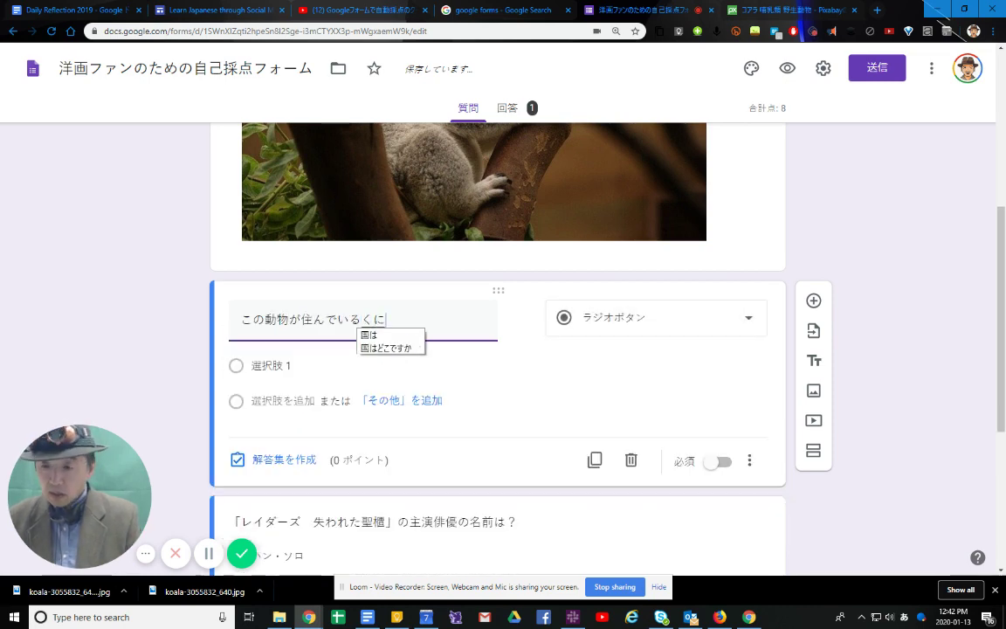
{"action": "type", "text": "とあまりかんけい"}
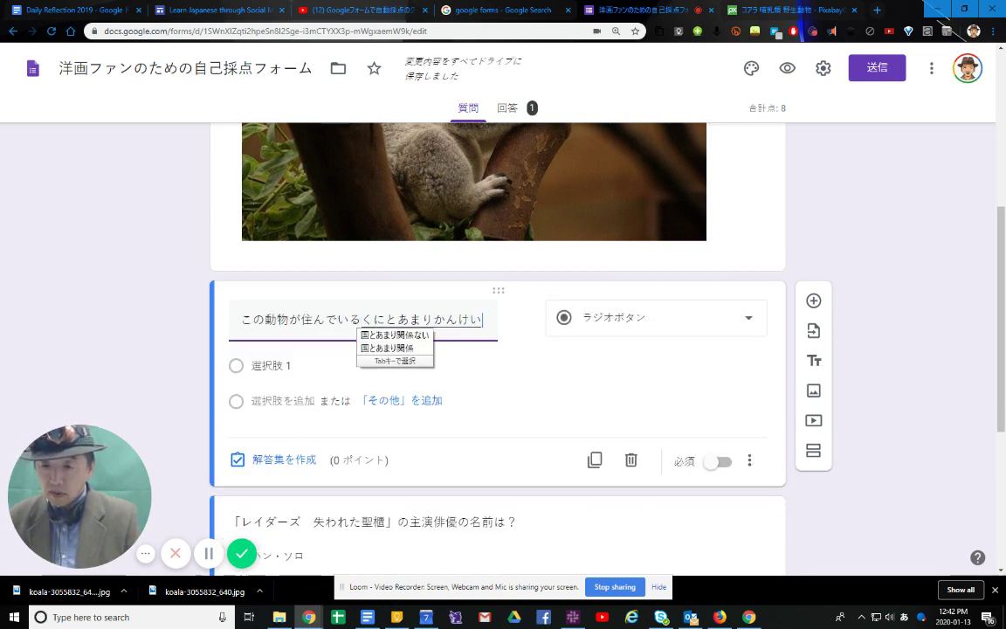
{"action": "type", "text": "ganaieiga"}
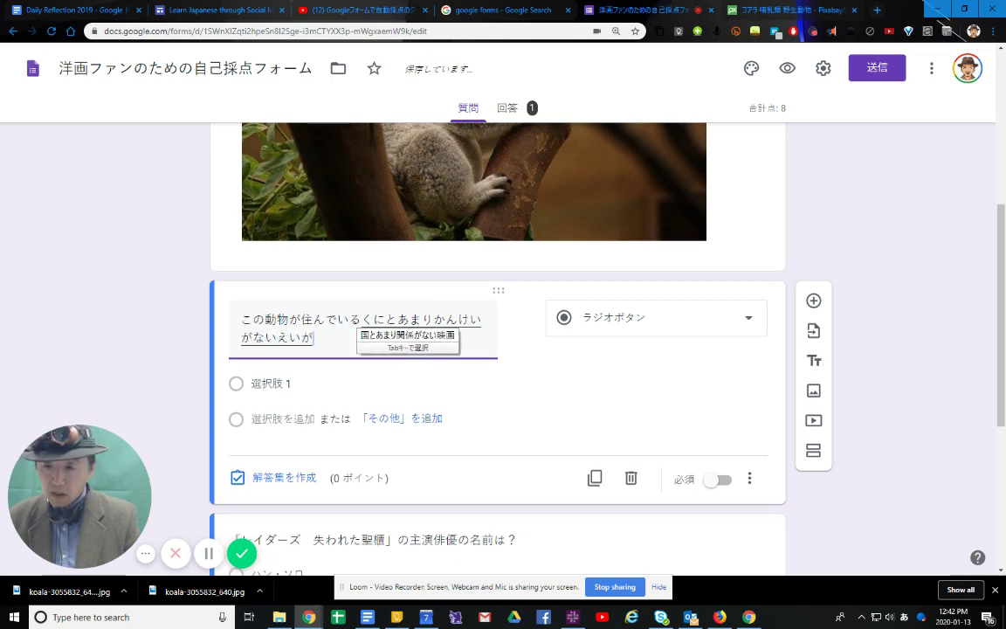
{"action": "type", "text": "ha"}
{"action": "key", "text": "space"}
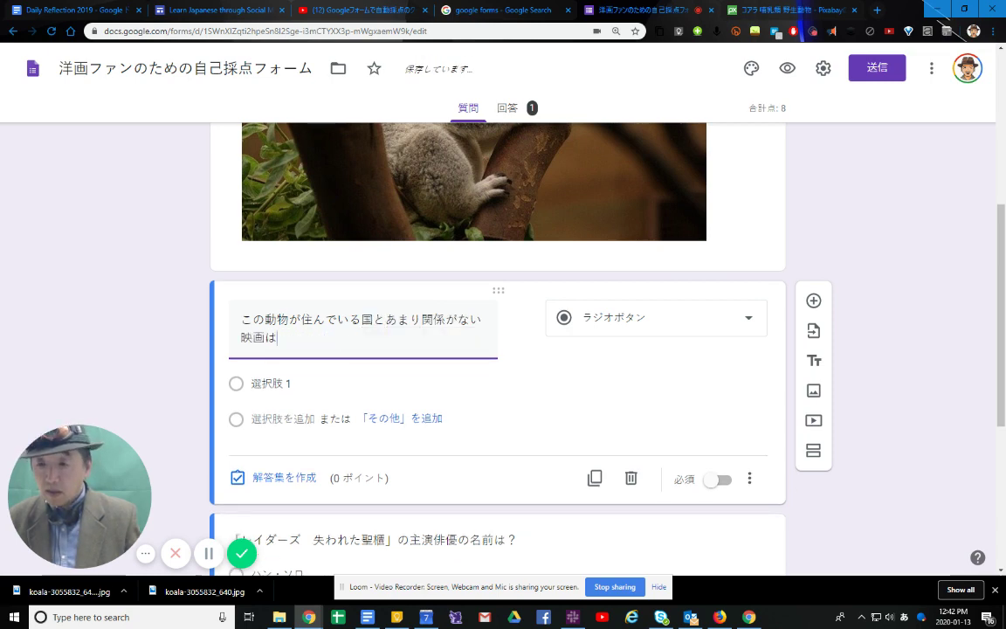
{"action": "type", "text": "?"}
{"action": "key", "text": "Return"}
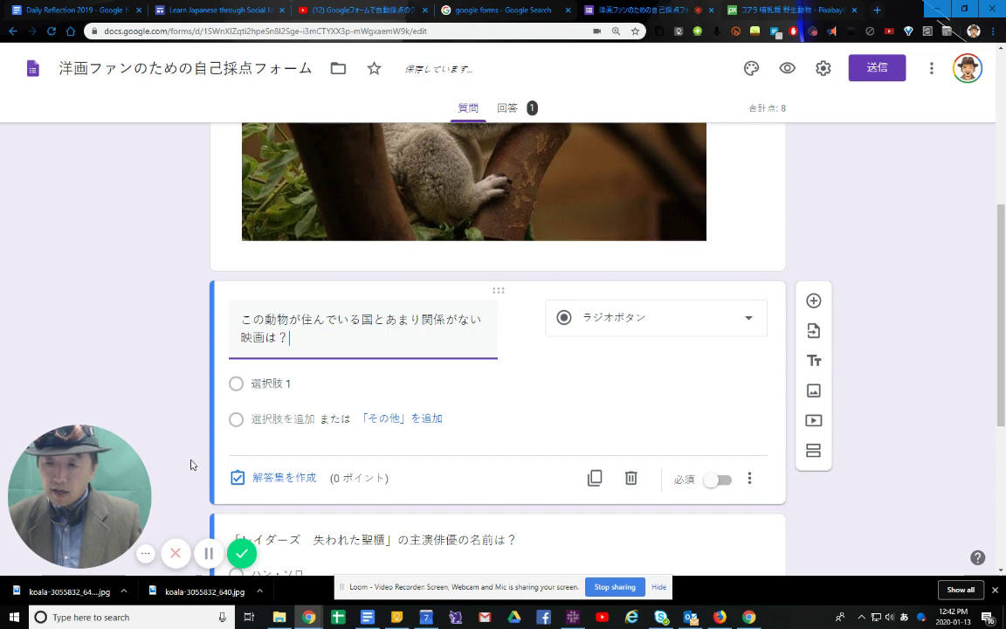
Step: Set the question's first answer option to マッドマックス and add a second option below it
{"action": "left_click", "coordinate": [387, 389]}
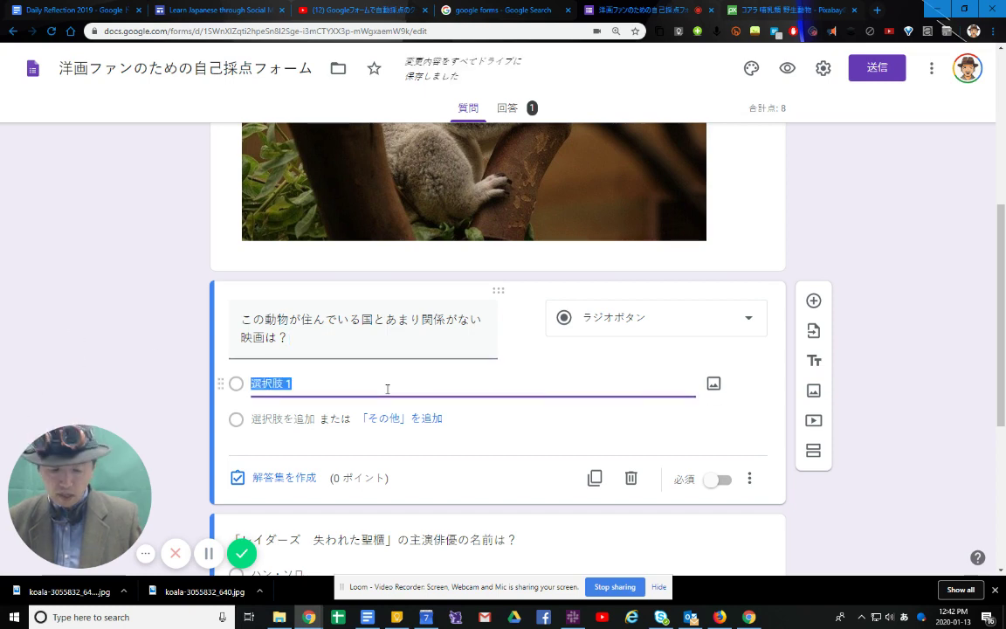
{"action": "type", "text": "maddomakk"}
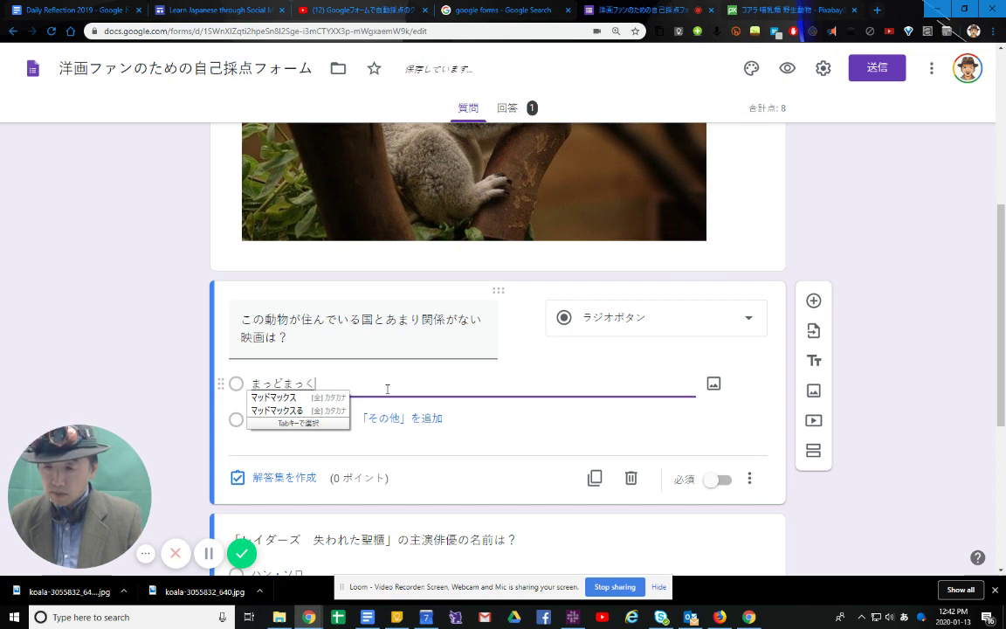
{"action": "type", "text": "u"}
{"action": "key", "text": "Tab"}
{"action": "key", "text": "Return"}
{"action": "key", "text": "Return"}
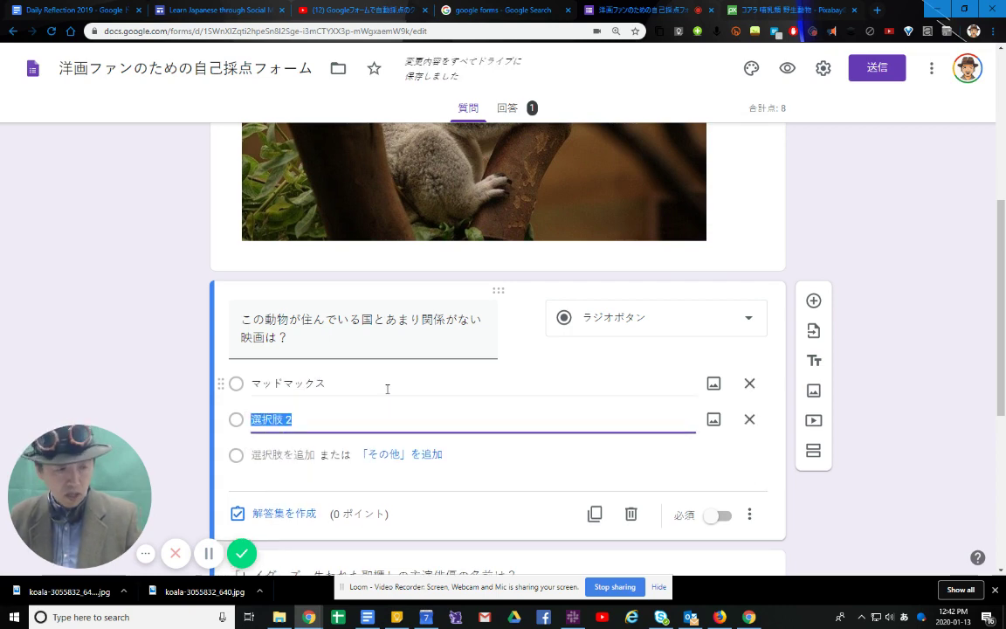
Step: Set the second answer option to クロコダイル・ダンディー
{"action": "type", "text": "kurokodairud"}
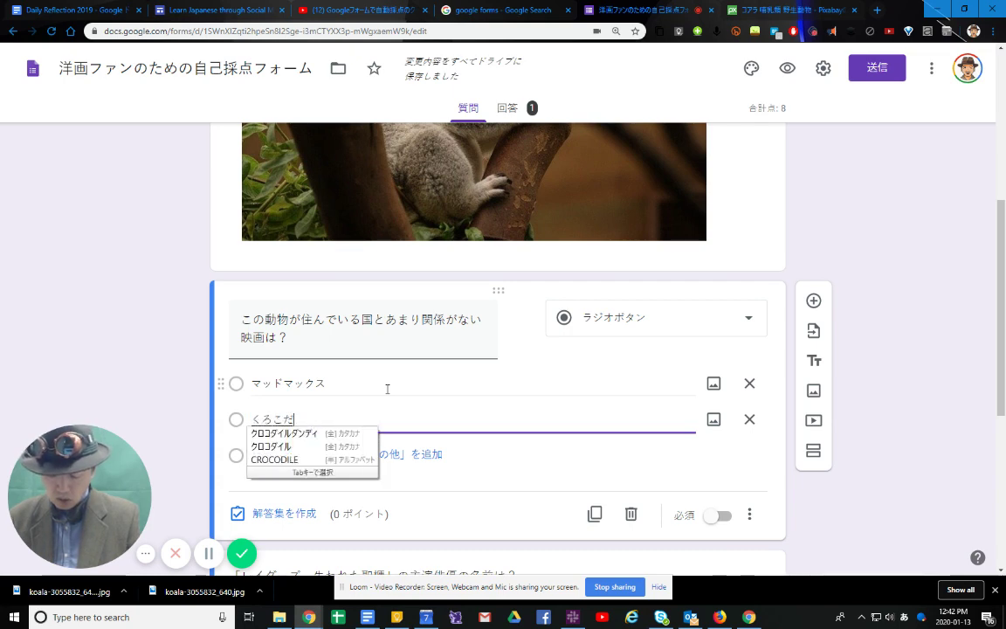
{"action": "key", "text": "Tab"}
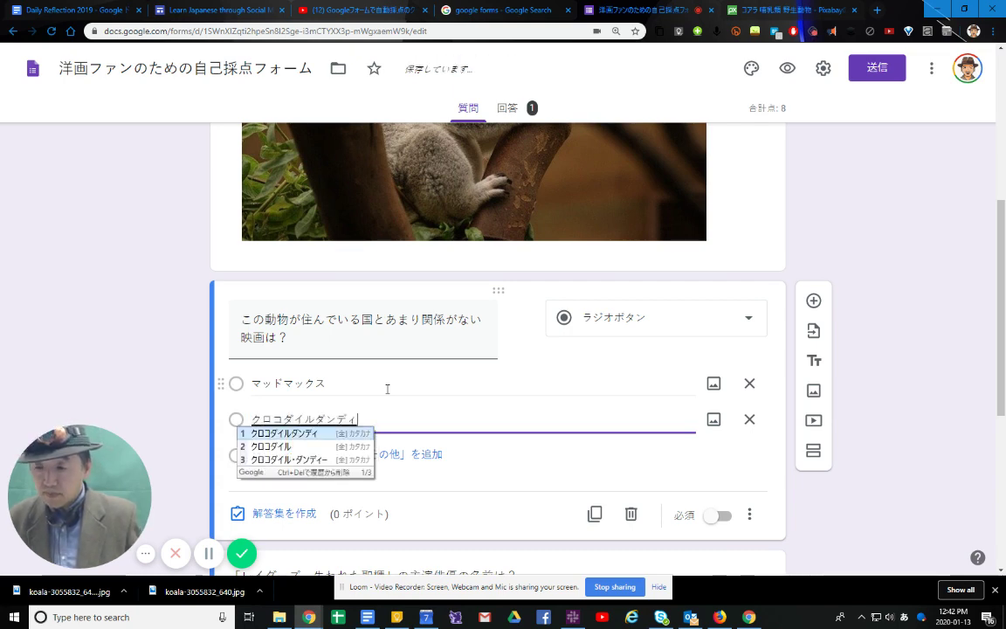
{"action": "key", "text": "Tab"}
{"action": "key", "text": "Tab"}
{"action": "key", "text": "Return"}
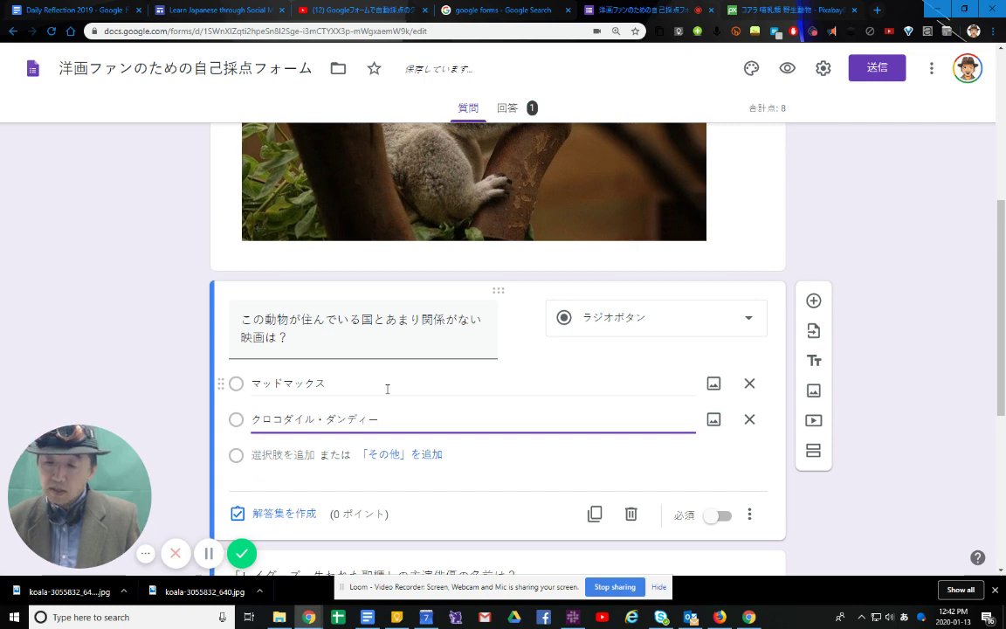
Step: Add a third answer option named アヴェンジャーズ
{"action": "key", "text": "Return"}
{"action": "type", "text": "am"}
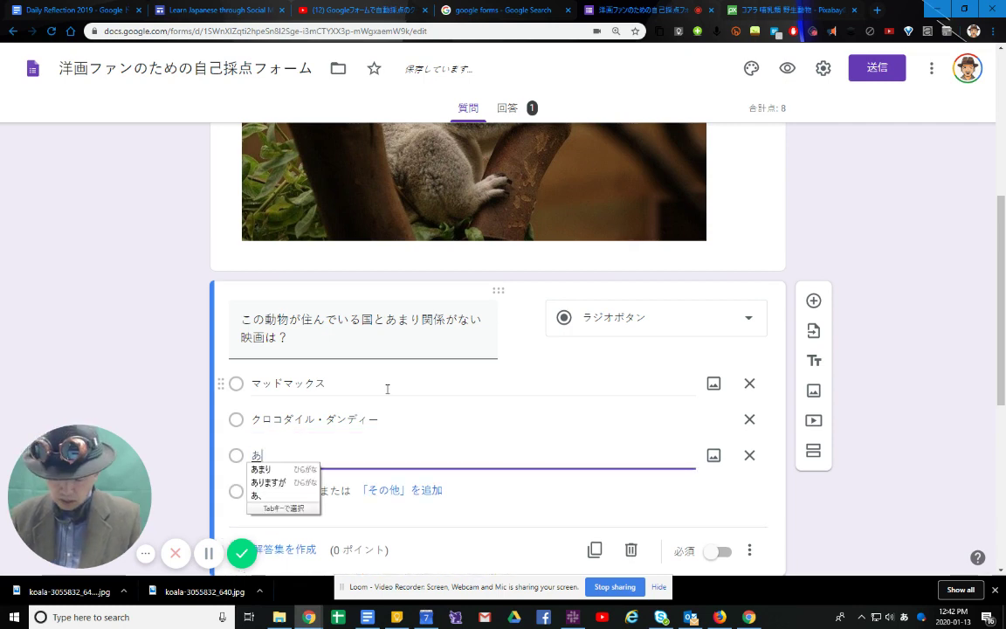
{"action": "type", "text": "enja-zu"}
{"action": "key", "text": "Tab"}
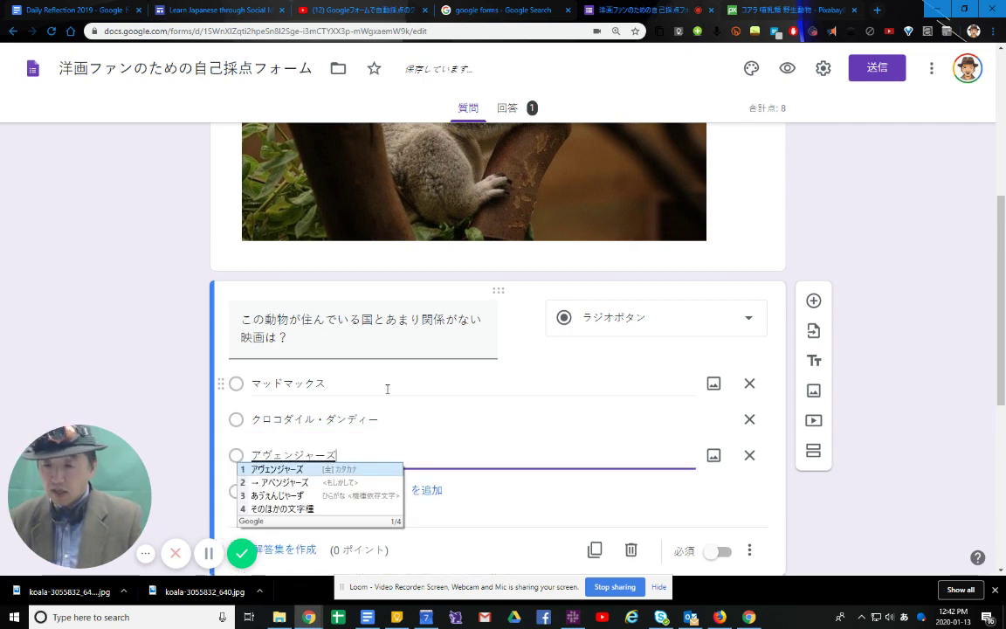
{"action": "key", "text": "Return"}
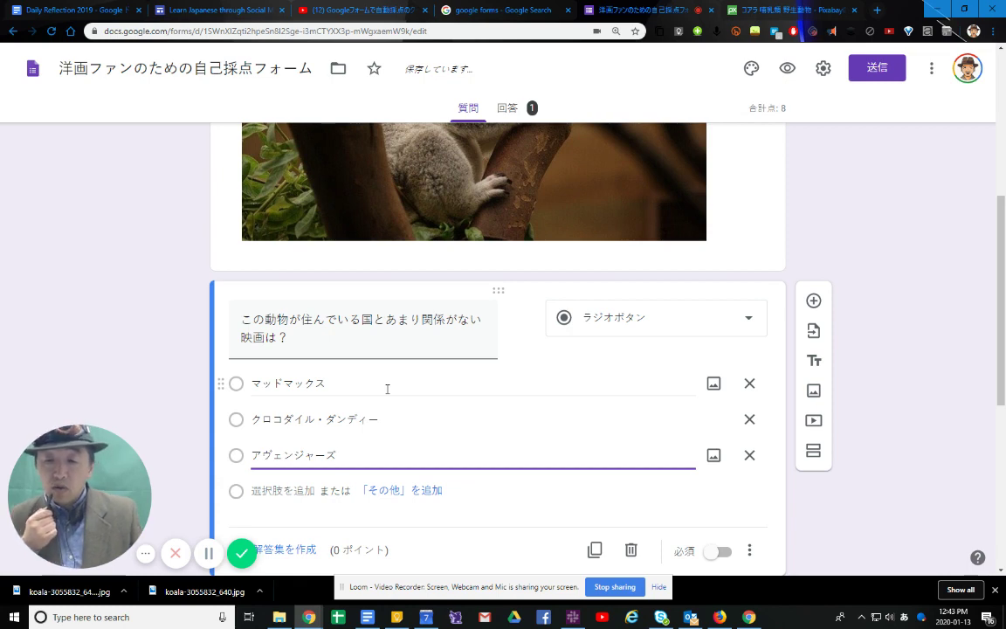
Step: Mark アヴェンジャーズ as the correct answer in the koala question's answer key
{"action": "scroll", "coordinate": [387, 388], "scroll_direction": "down", "scroll_amount": 2}
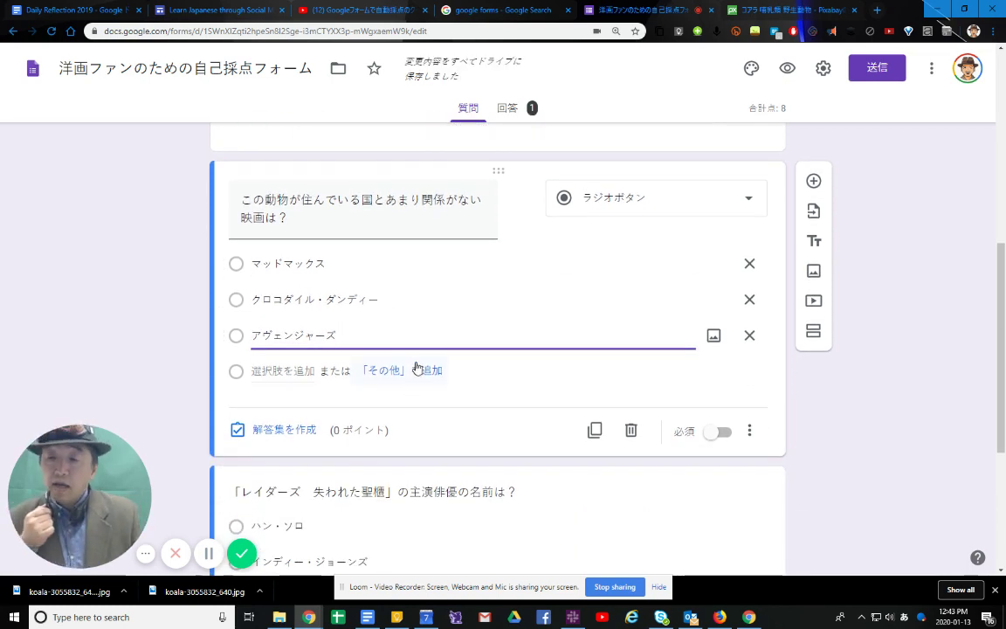
{"action": "left_click", "coordinate": [258, 430]}
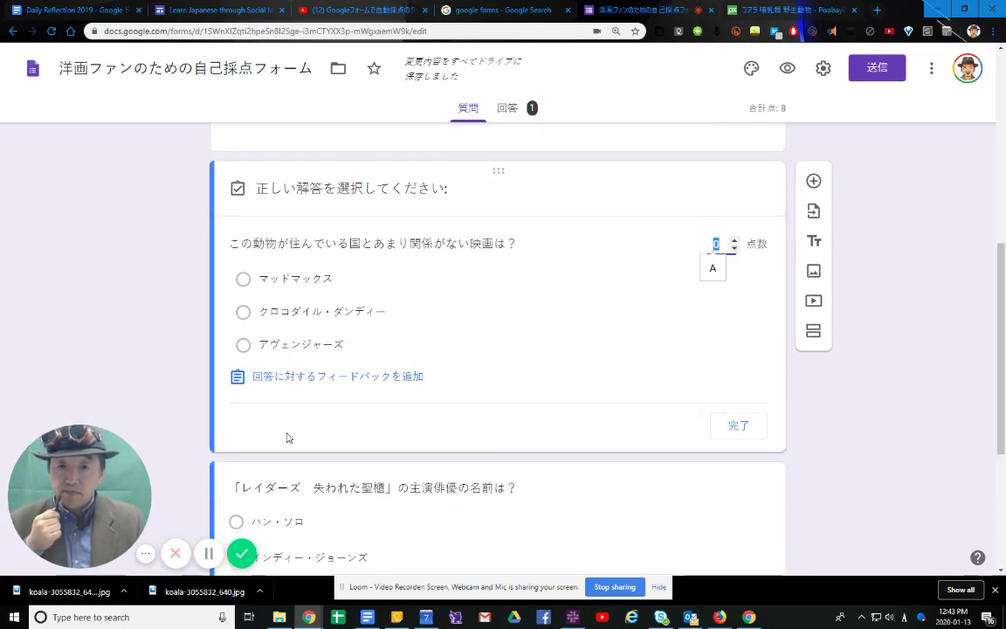
{"action": "left_click", "coordinate": [279, 349]}
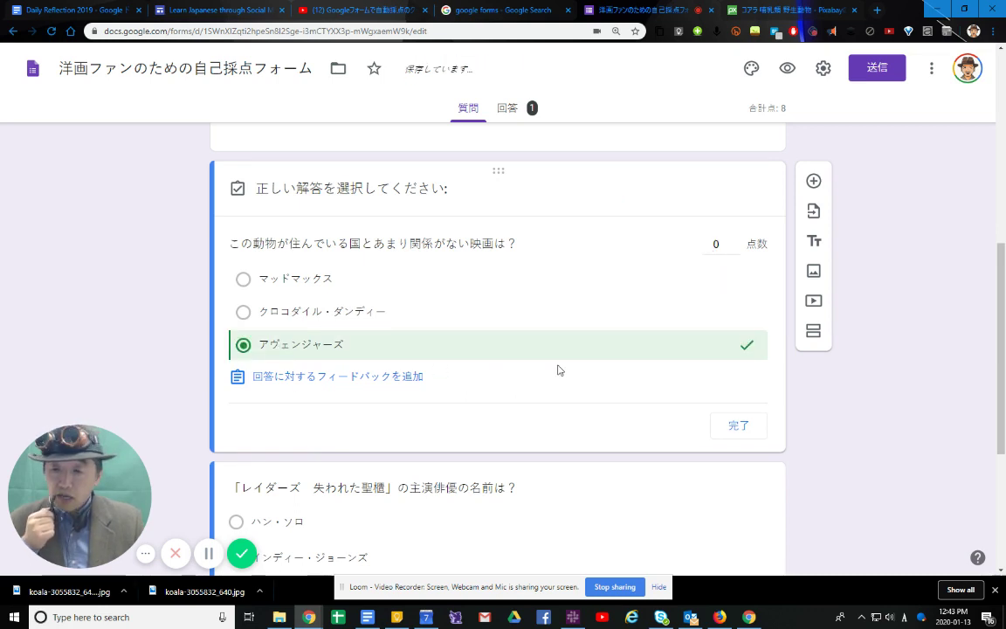
{"action": "left_click", "coordinate": [741, 426]}
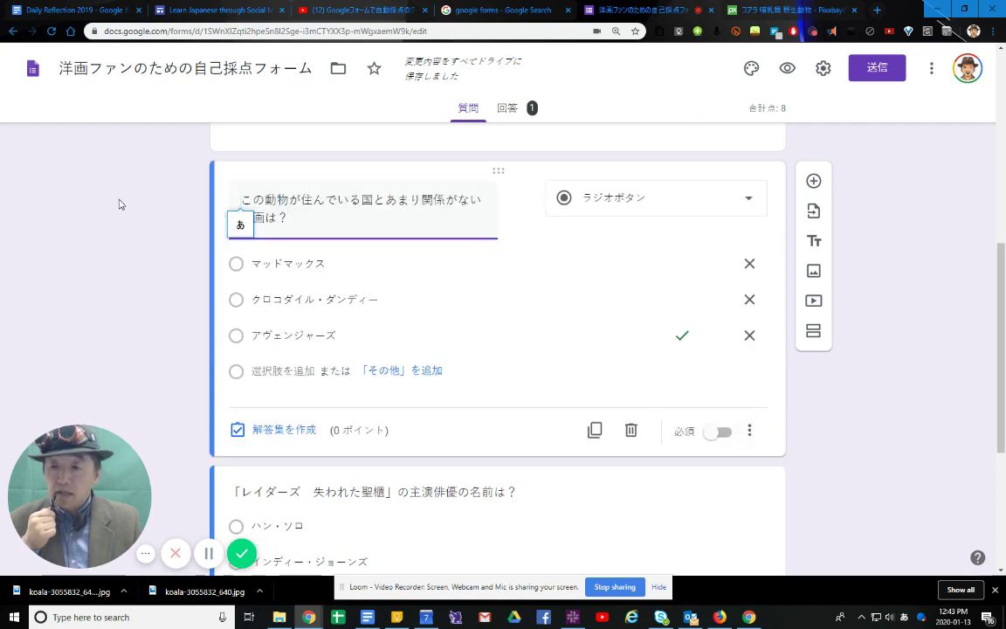
{"action": "left_click", "coordinate": [129, 239]}
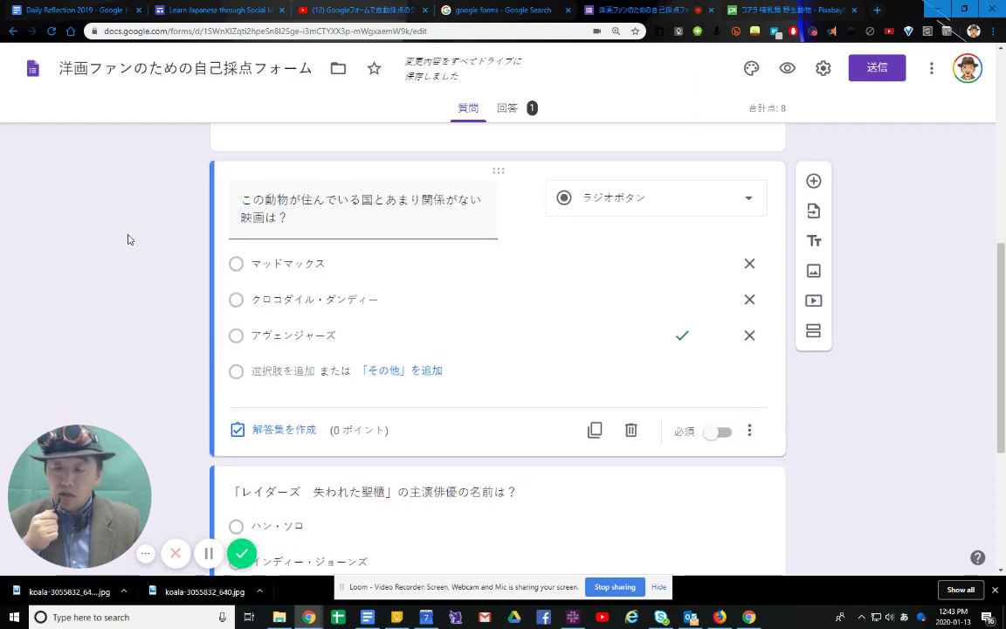
{"action": "left_click", "coordinate": [406, 224]}
{"action": "key", "text": "ctrl+v"}
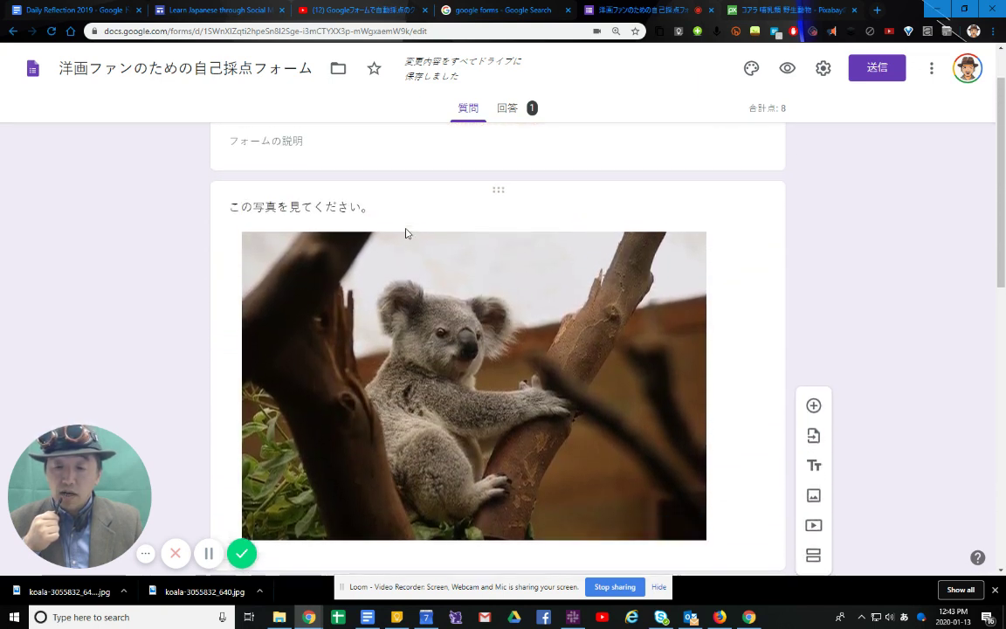
{"action": "scroll", "coordinate": [406, 233], "scroll_direction": "down", "scroll_amount": 4}
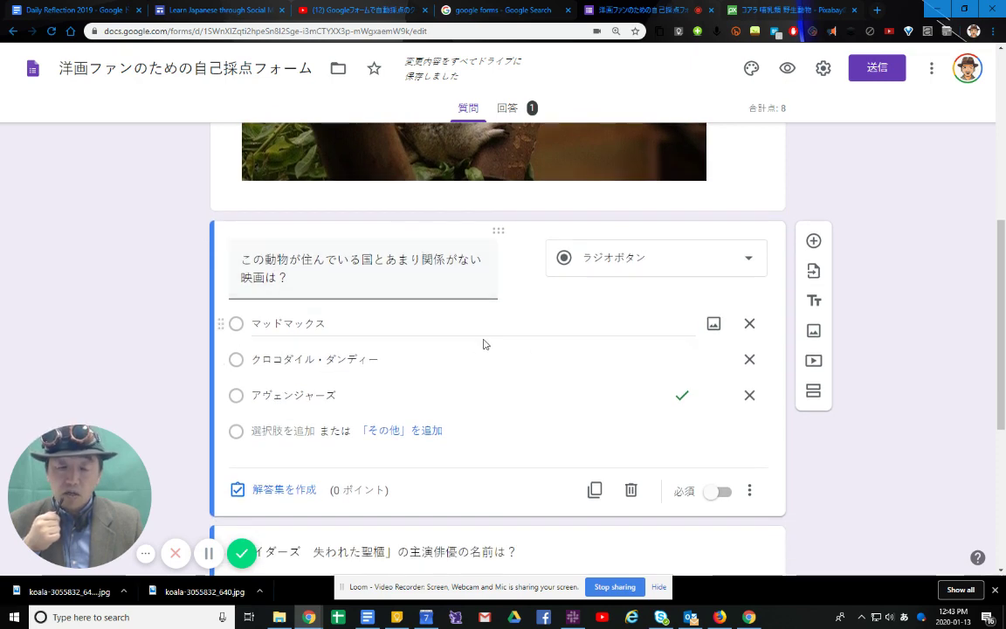
{"action": "scroll", "coordinate": [484, 344], "scroll_direction": "down", "scroll_amount": 2}
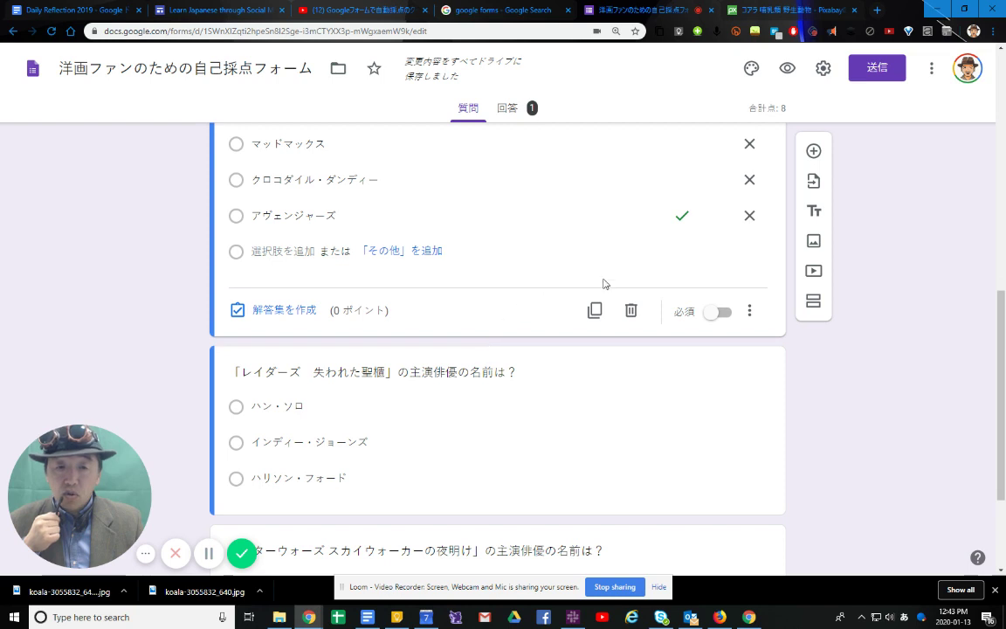
Step: Start inserting a video below the koala question, and copy the URL of the already open YouTube video about making self-grading quizzes
{"action": "left_click", "coordinate": [813, 272]}
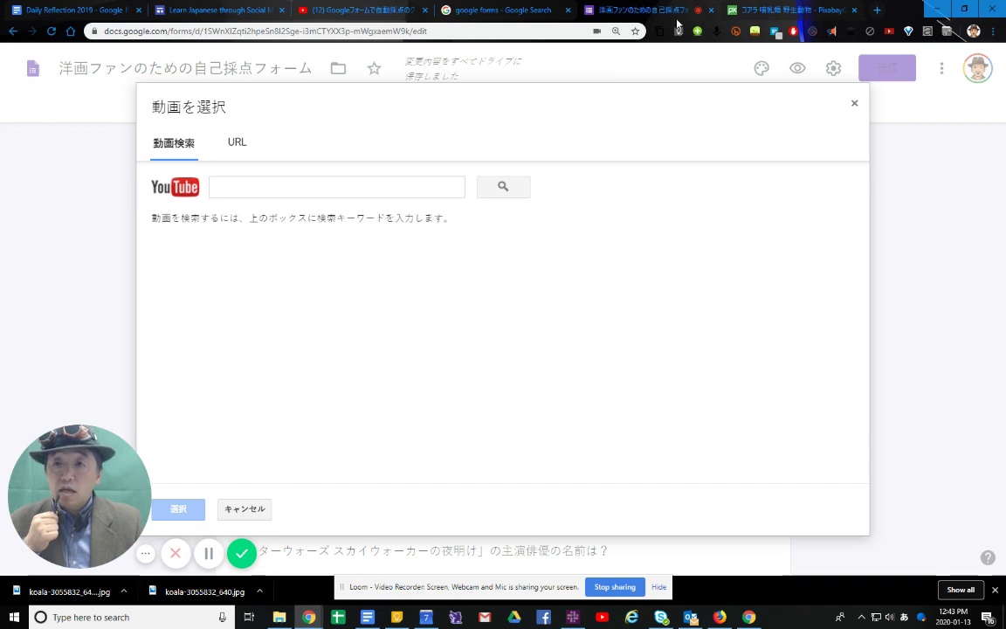
{"action": "left_click", "coordinate": [349, 13]}
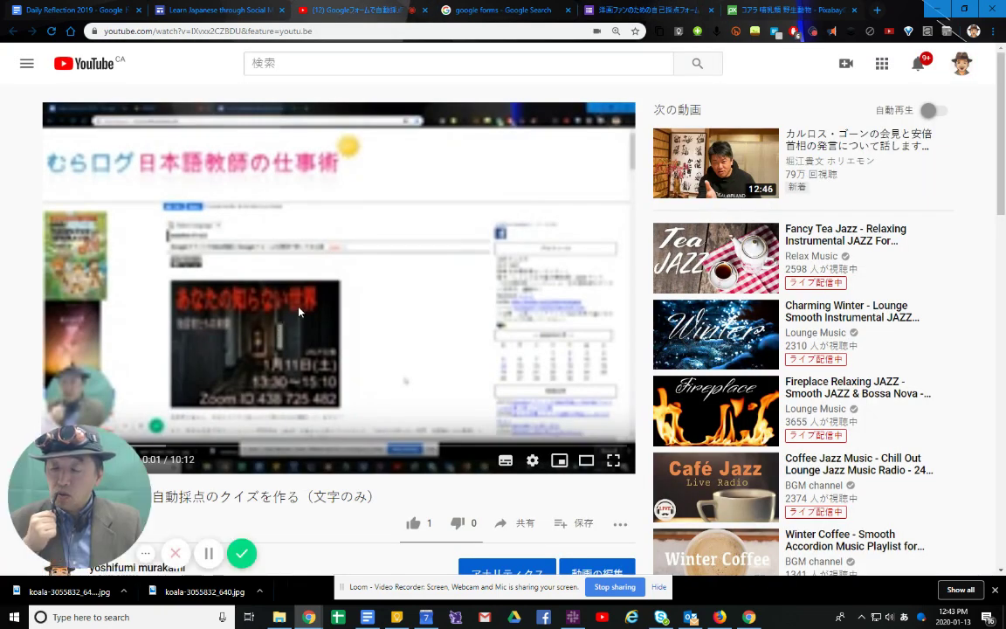
{"action": "left_click", "coordinate": [335, 34]}
{"action": "right_click", "coordinate": [266, 28]}
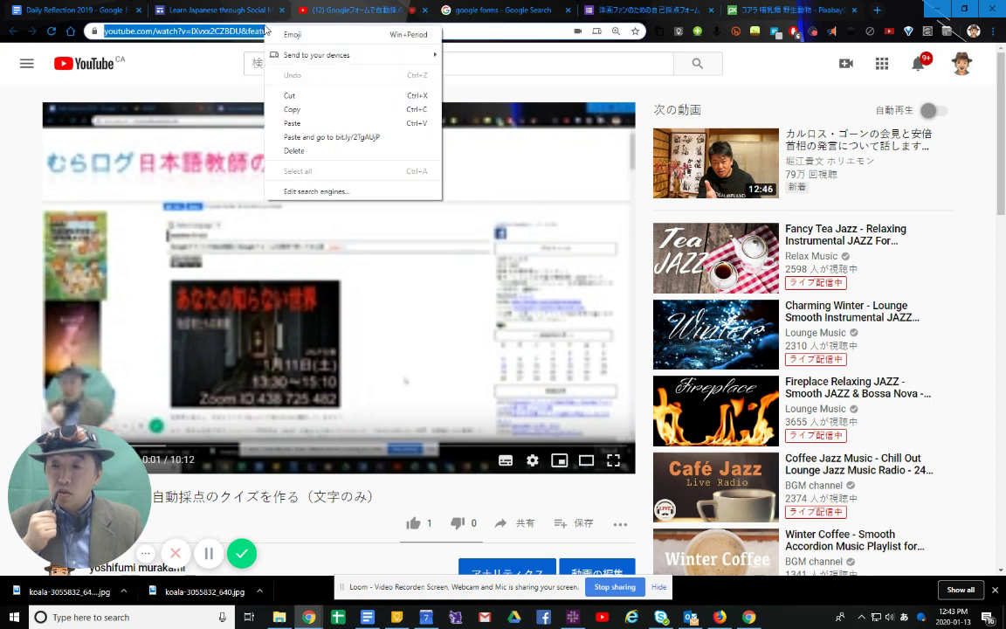
{"action": "left_click", "coordinate": [292, 109]}
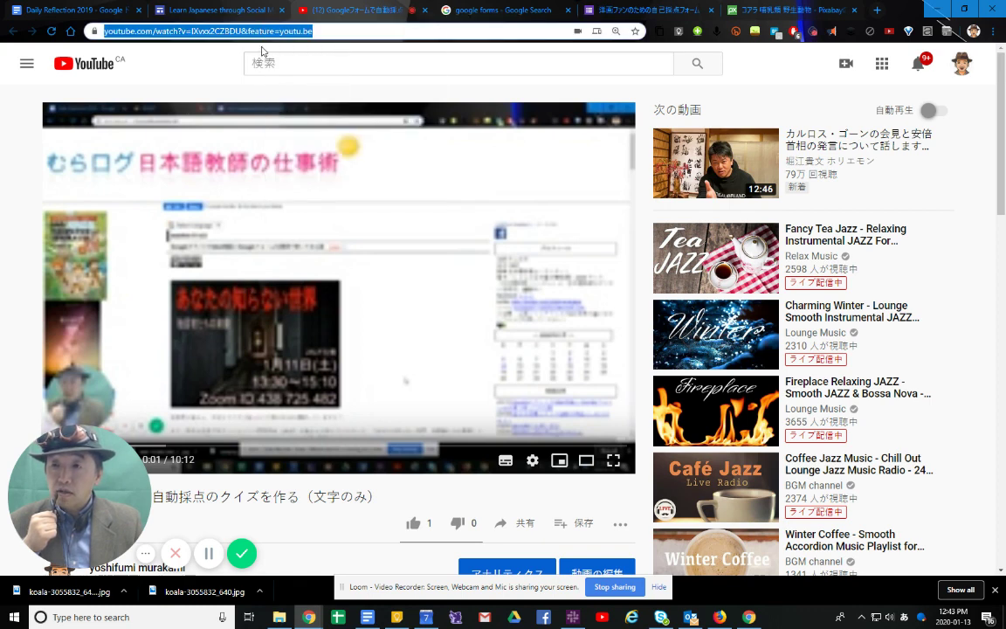
{"action": "left_click", "coordinate": [218, 9]}
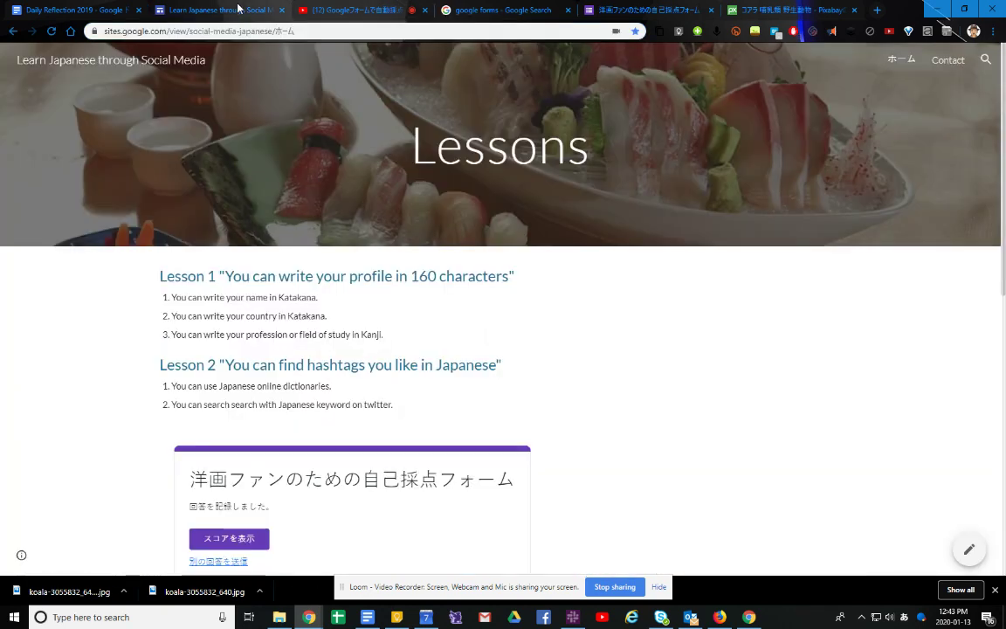
{"action": "left_click", "coordinate": [642, 10]}
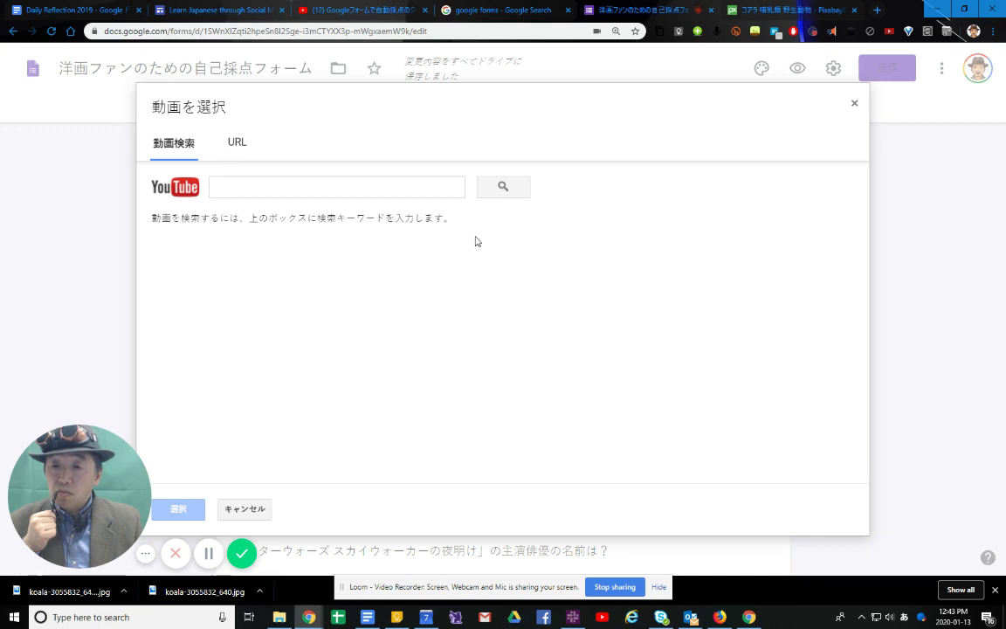
{"action": "left_click", "coordinate": [240, 145]}
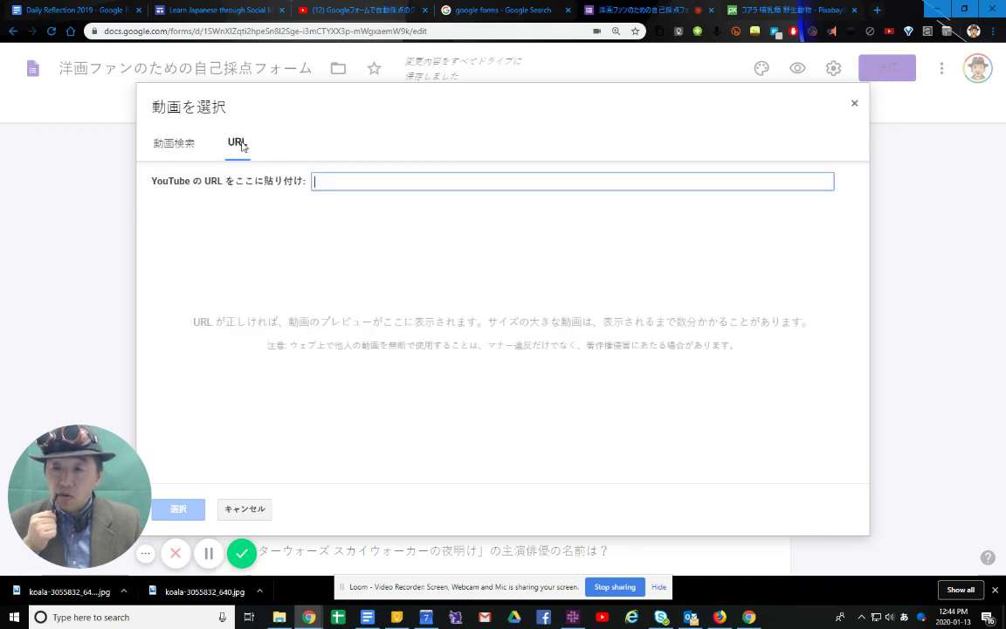
{"action": "right_click", "coordinate": [339, 181]}
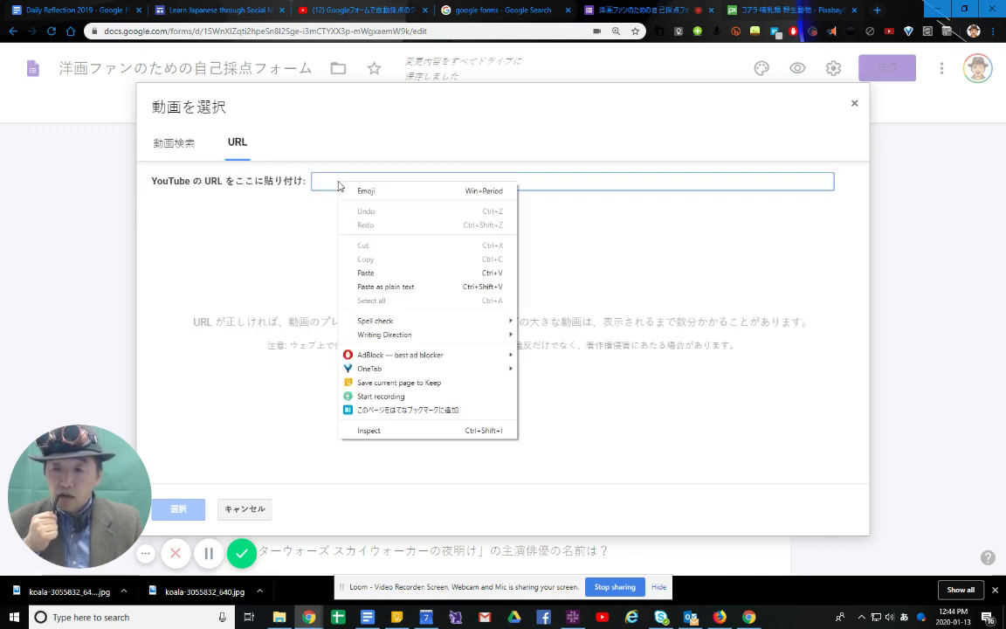
{"action": "left_click", "coordinate": [363, 273]}
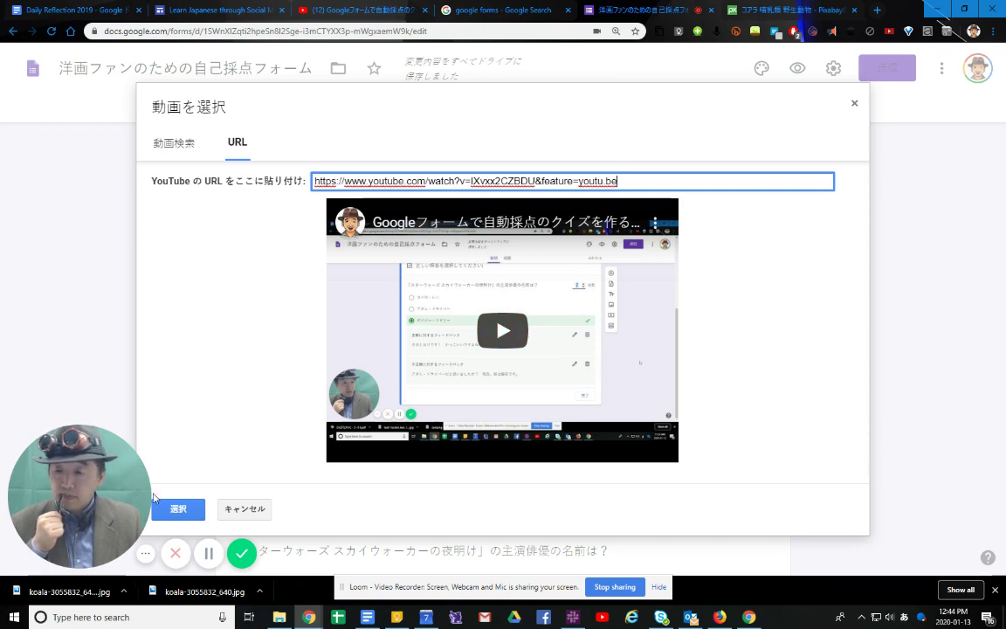
{"action": "left_click", "coordinate": [179, 510]}
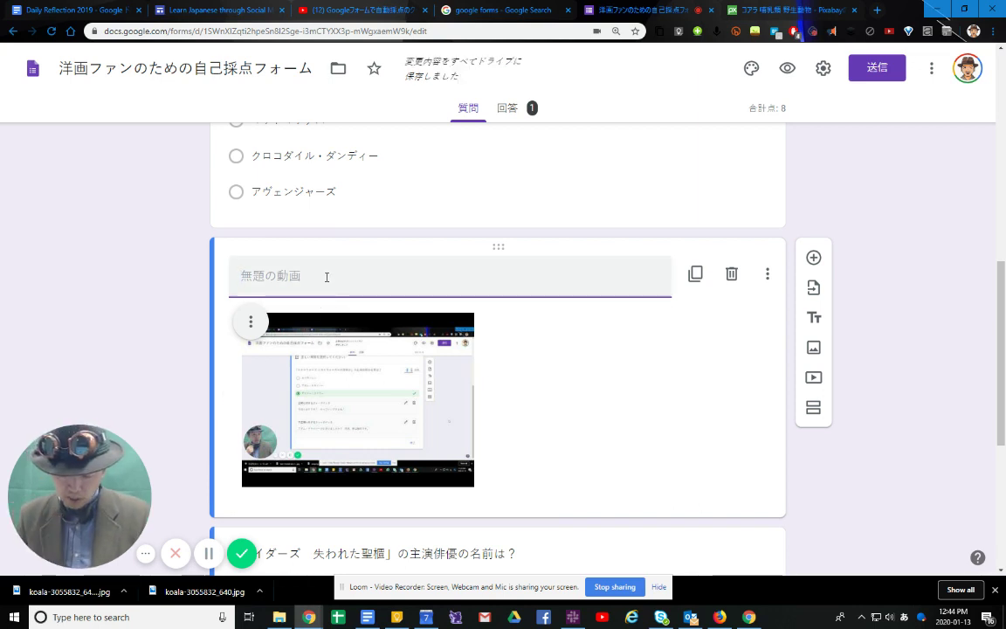
Step: Title the embedded video この動画を見てください。
{"action": "type", "text": "このどう"}
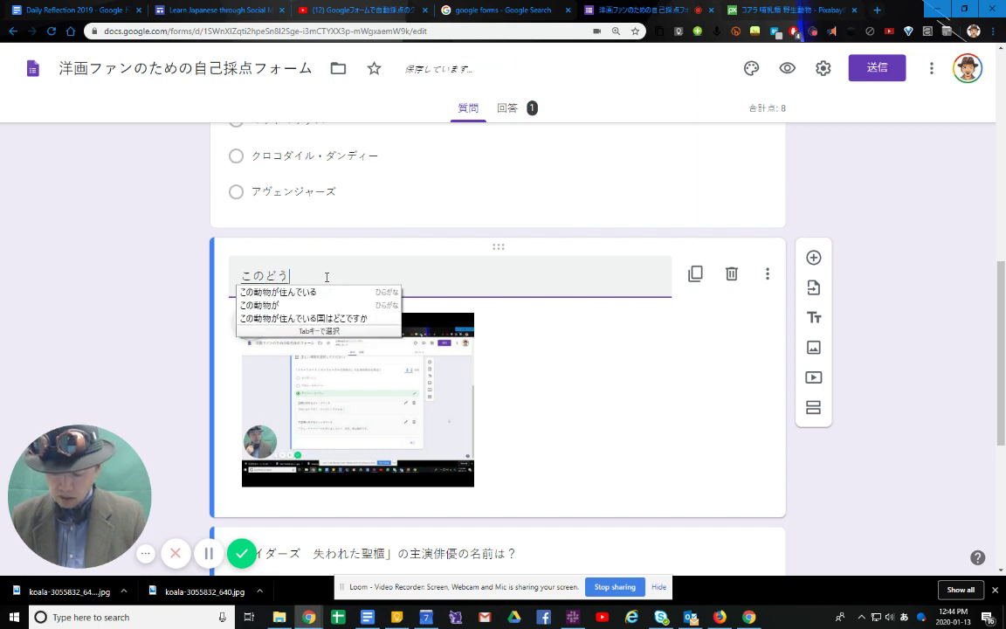
{"action": "type", "text": "がをみてくだ"}
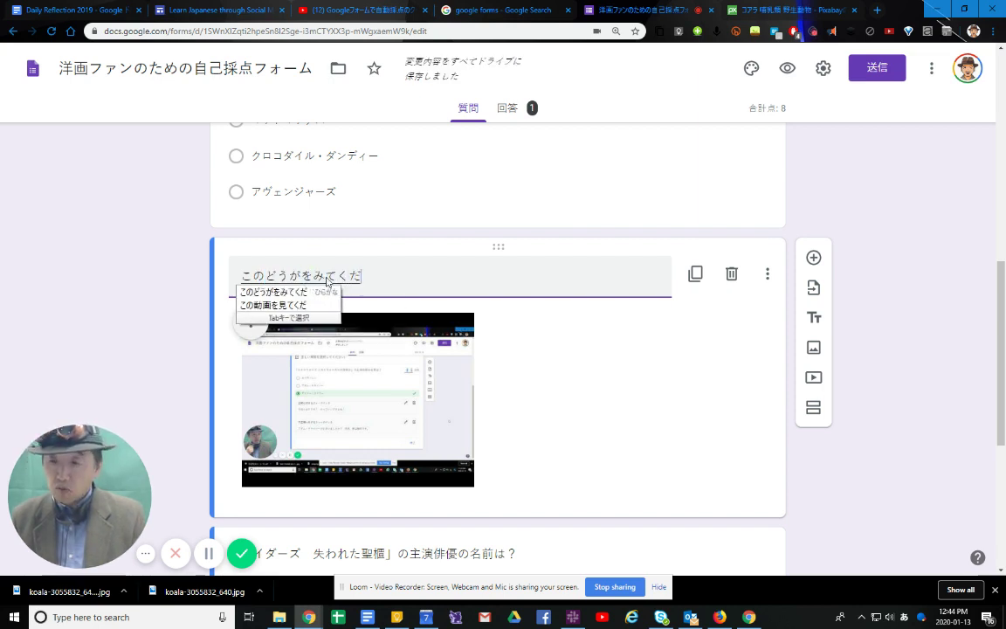
{"action": "key", "text": "Tab"}
{"action": "type", "text": "さい。"}
{"action": "key", "text": "Return"}
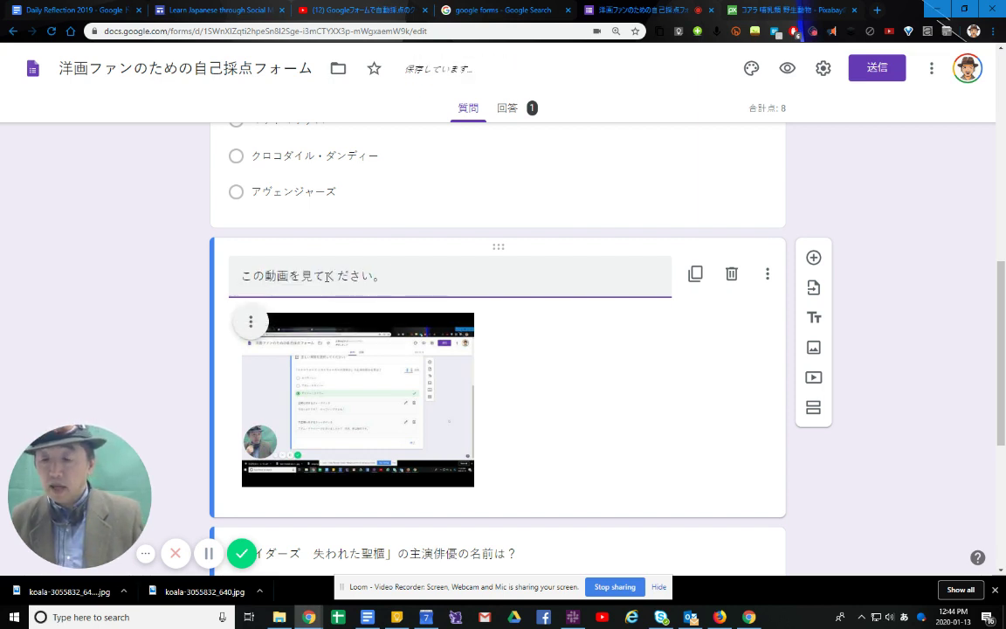
{"action": "left_click", "coordinate": [554, 393]}
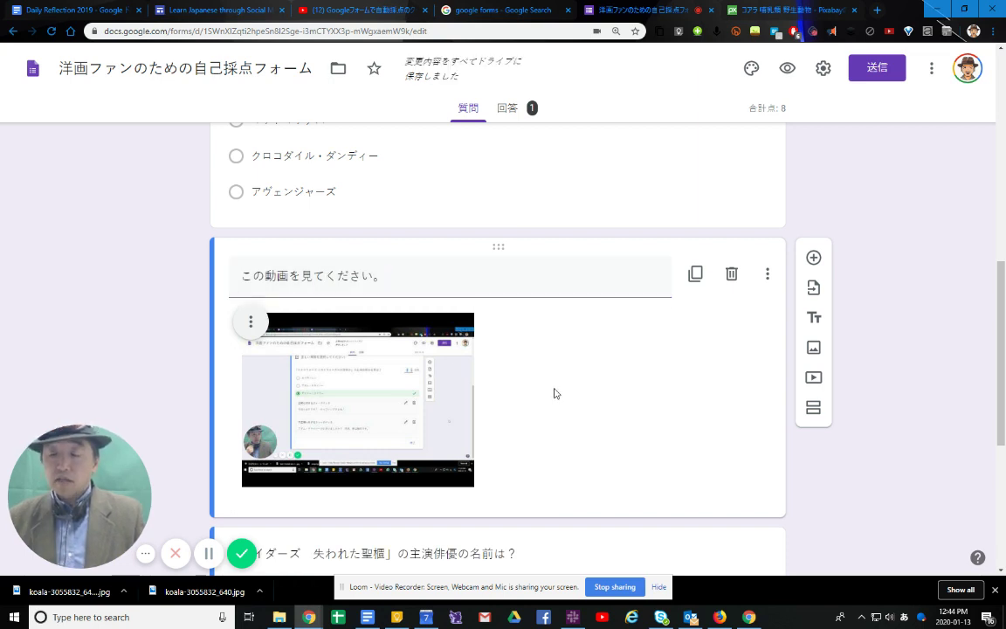
Step: Add a question below the video asking, in Japanese, which movie the presenter, named by surname, does not set a question about in this video
{"action": "left_click", "coordinate": [812, 258]}
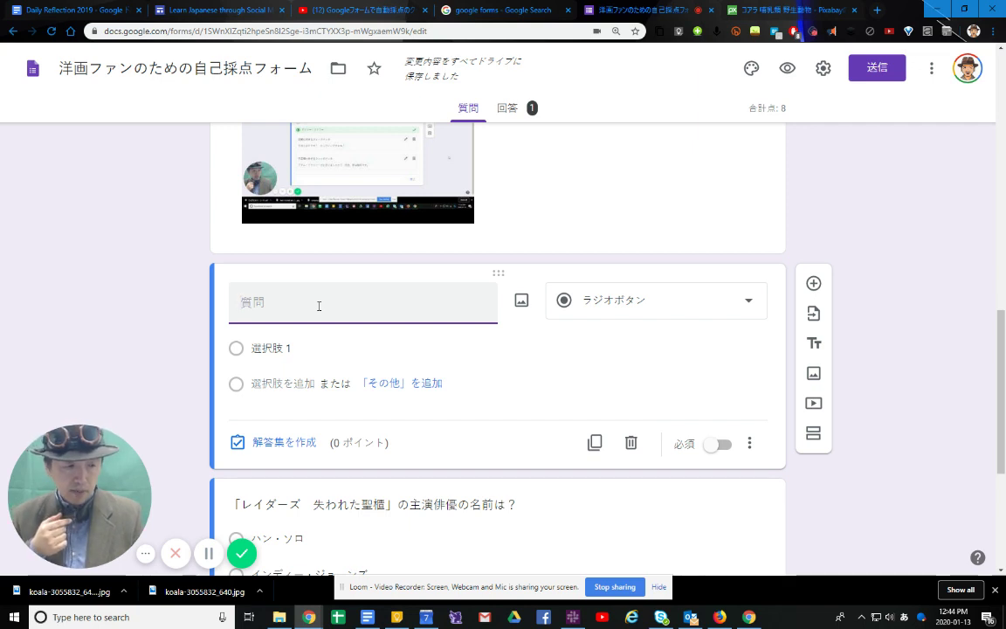
{"action": "type", "text": "このどうがで"}
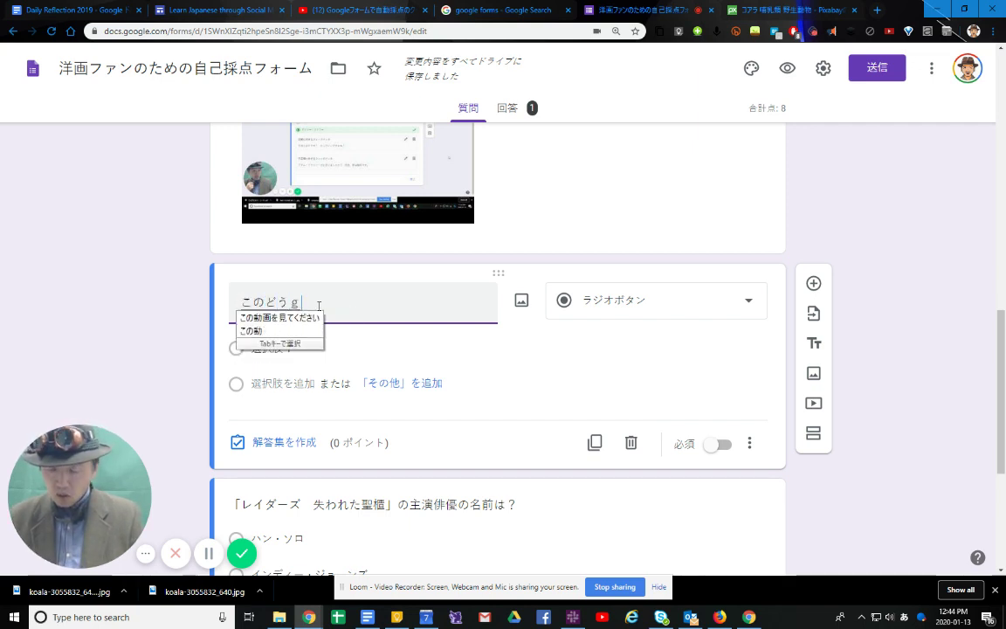
{"action": "key", "text": "space"}
{"action": "type", "text": "むらかみ"}
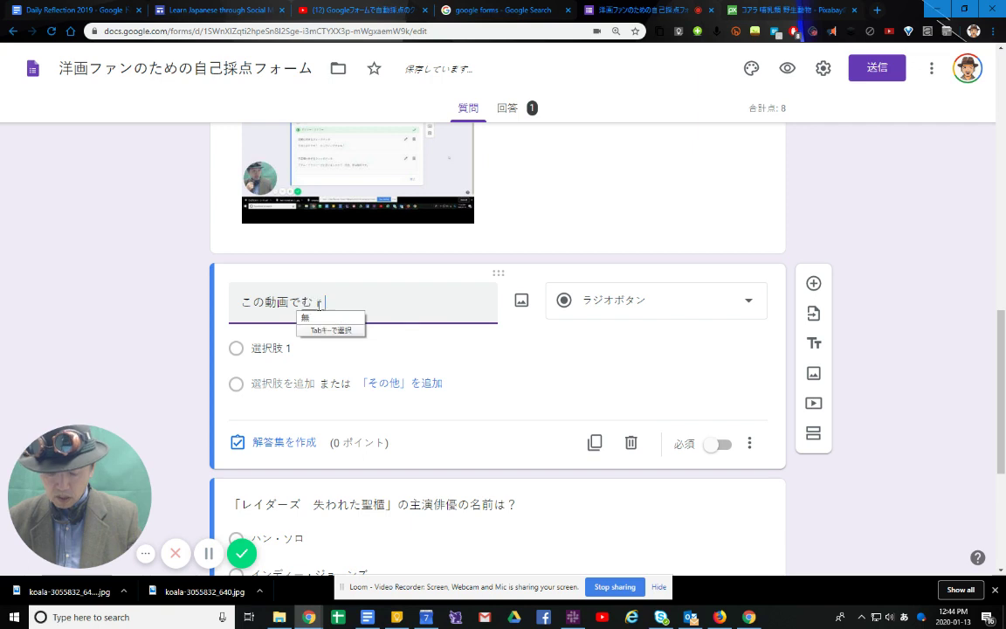
{"action": "type", "text": "が"}
{"action": "key", "text": "space"}
{"action": "key", "text": "Return"}
{"action": "type", "text": "しゅつだ"}
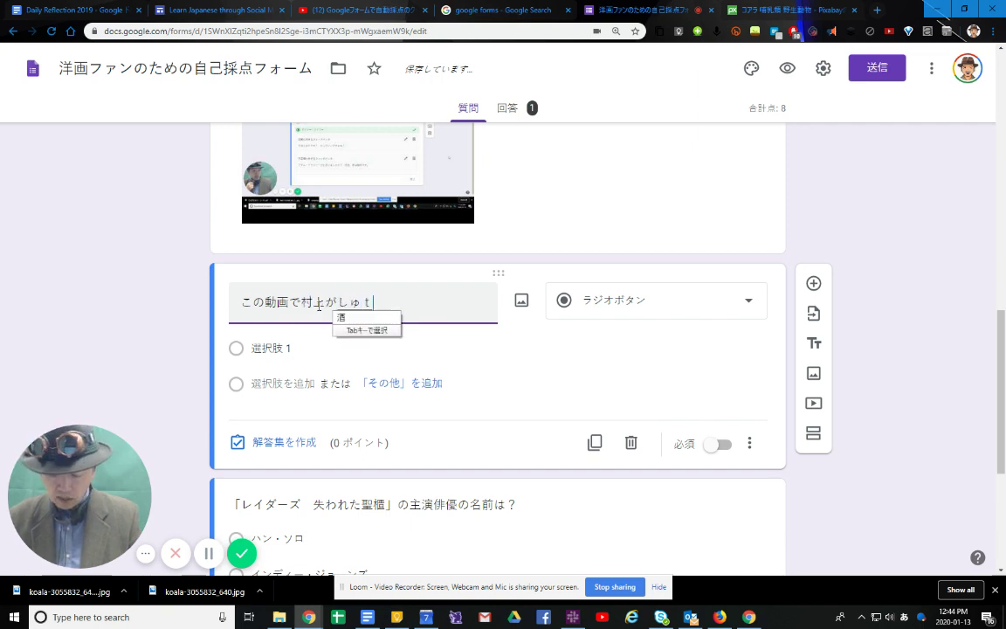
{"action": "type", "text": "いしていない"}
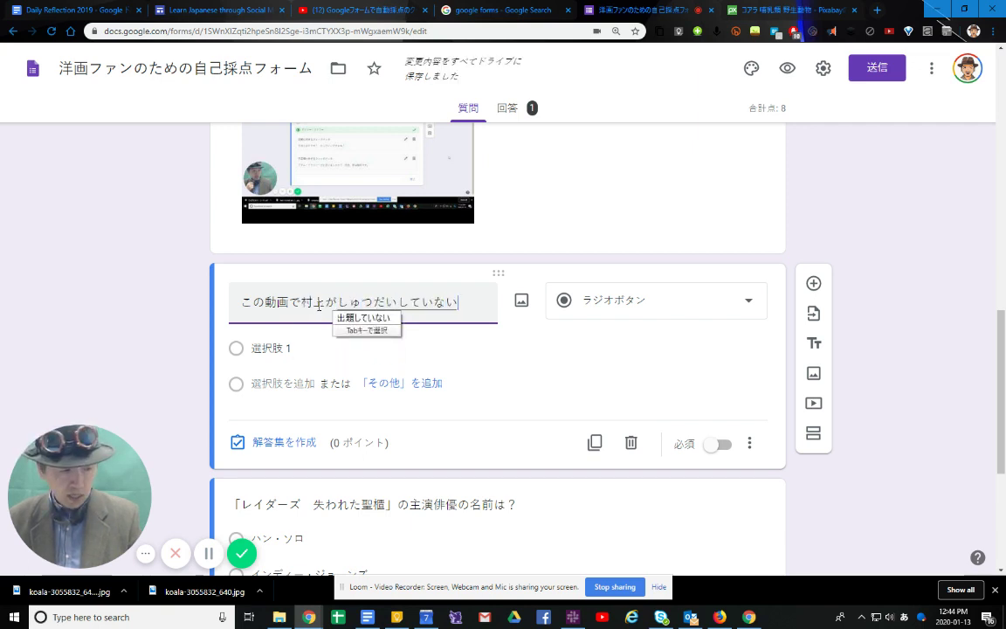
{"action": "key", "text": "space"}
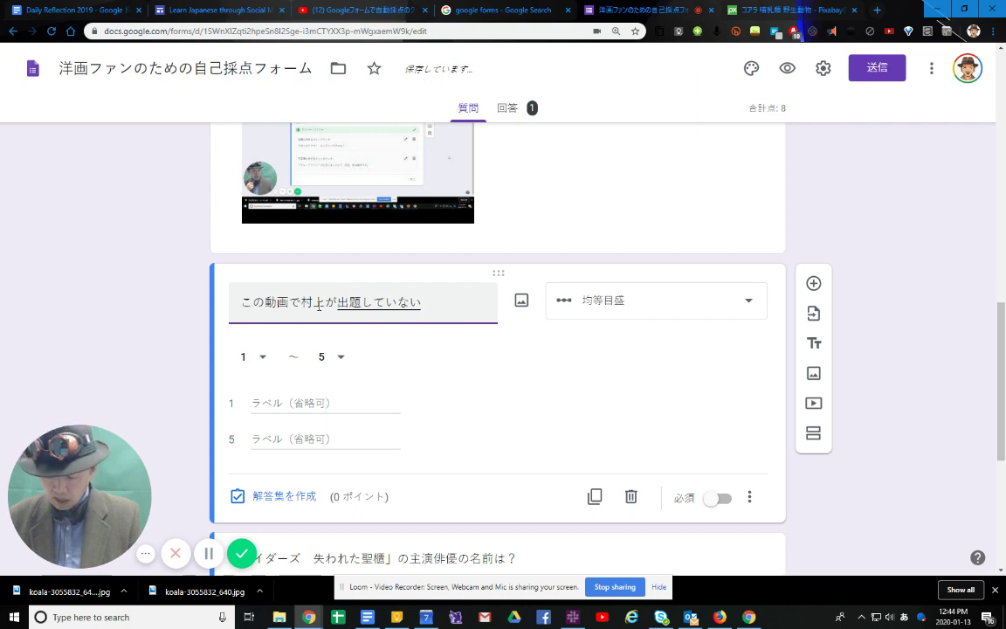
{"action": "type", "text": "えいがはなんで"}
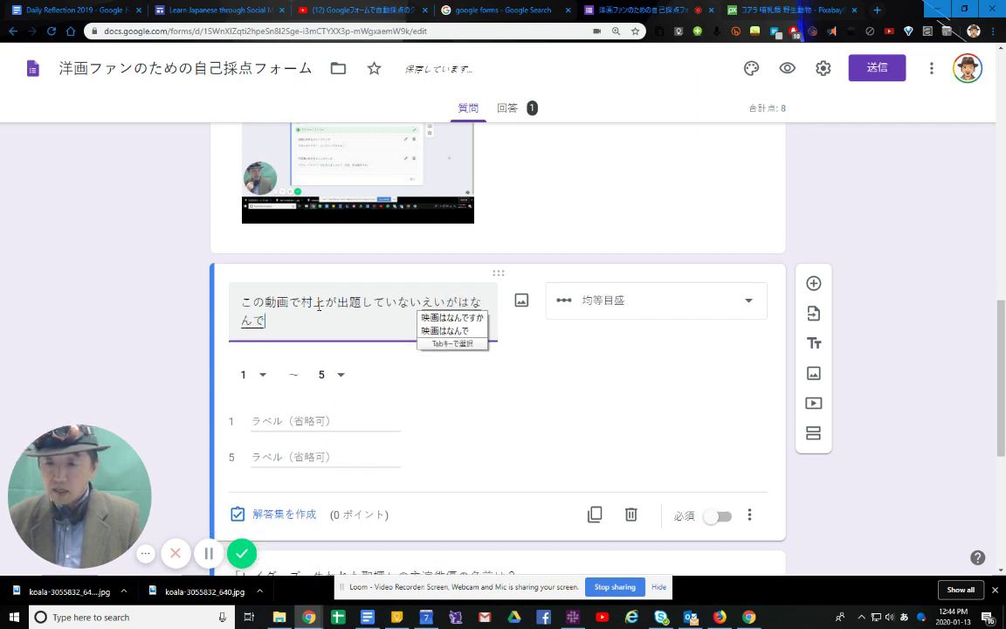
{"action": "type", "text": "すか"}
{"action": "key", "text": "space"}
{"action": "key", "text": "space"}
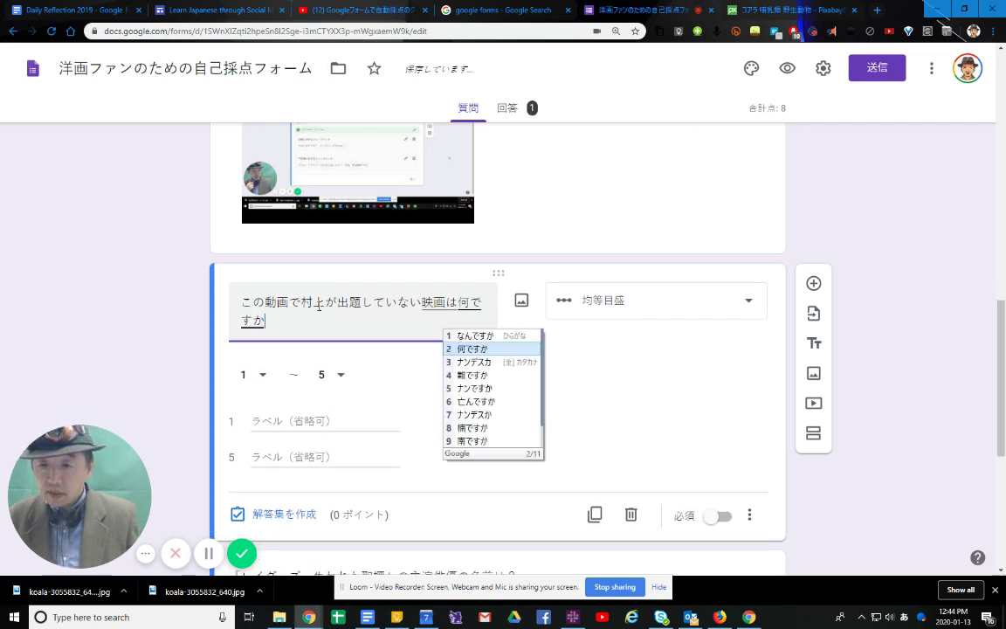
{"action": "key", "text": "Return"}
{"action": "type", "text": "。"}
{"action": "key", "text": "Return"}
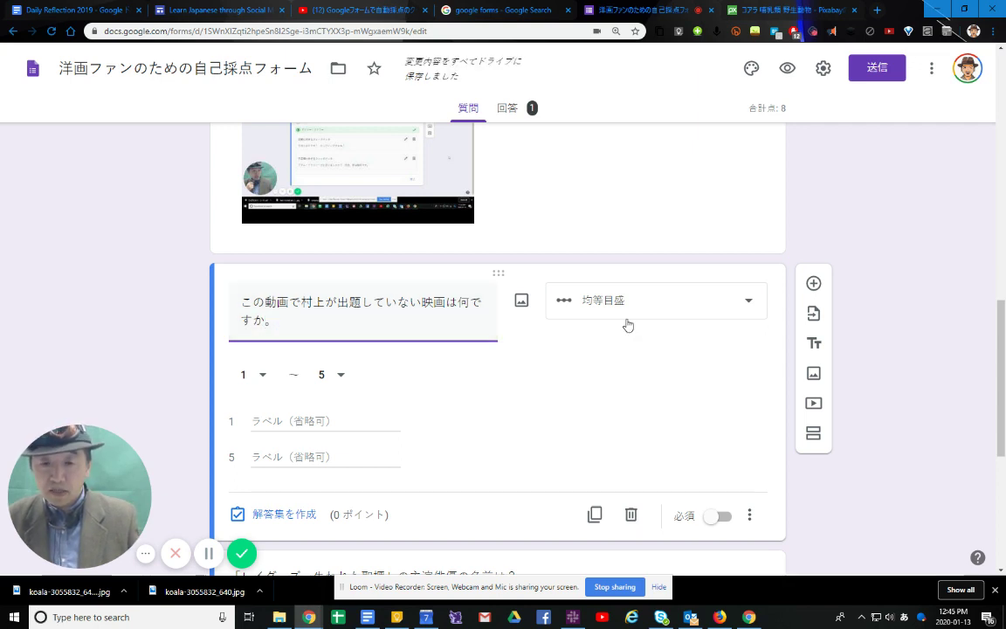
Step: Change the new question's type to ラジオボタン and name its first answer option スター・ウォーズ
{"action": "left_click", "coordinate": [743, 303]}
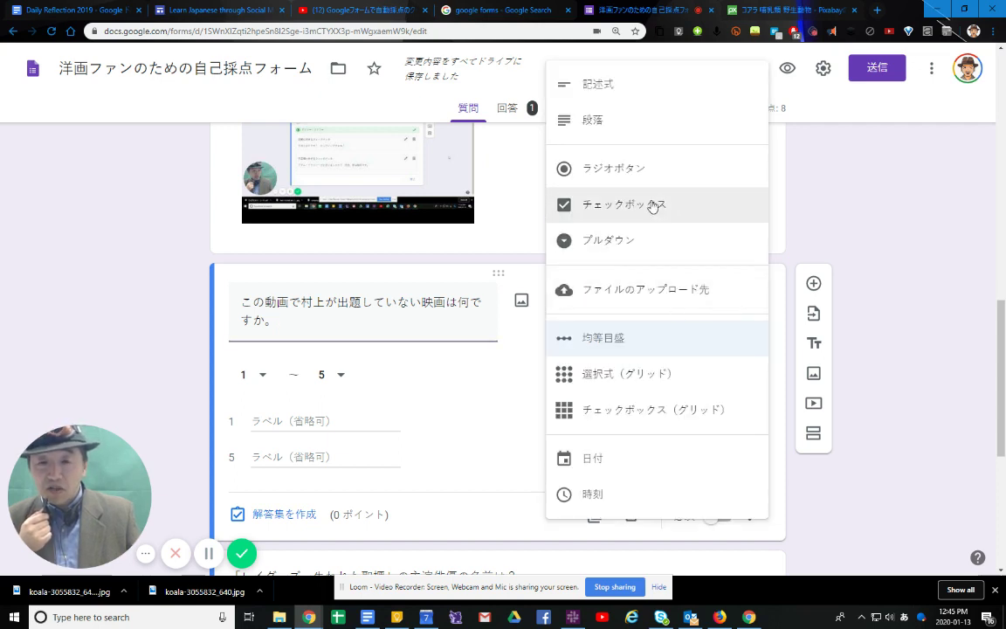
{"action": "left_click", "coordinate": [650, 171]}
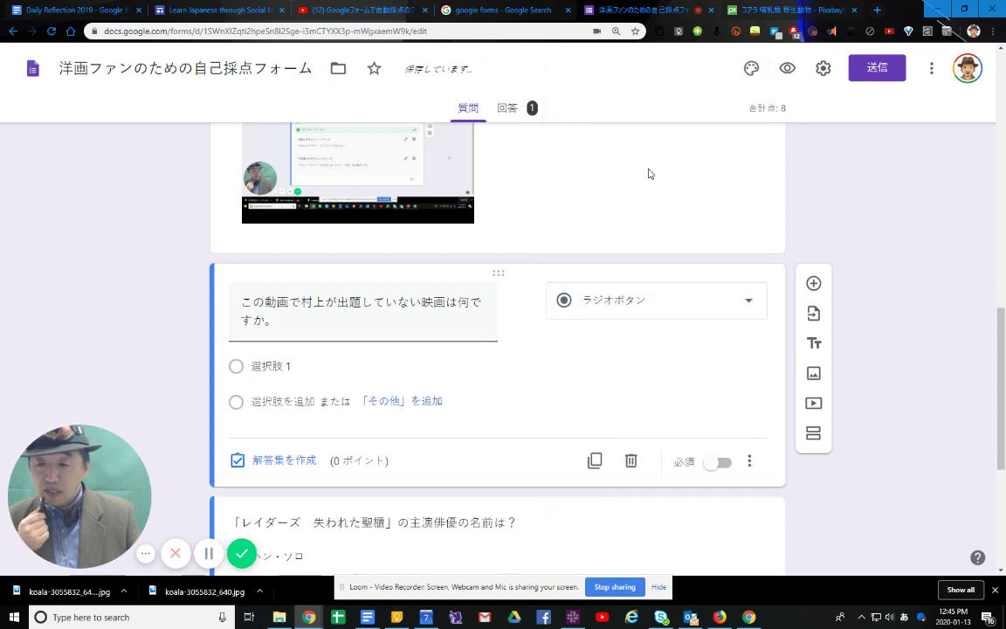
{"action": "left_click", "coordinate": [366, 369]}
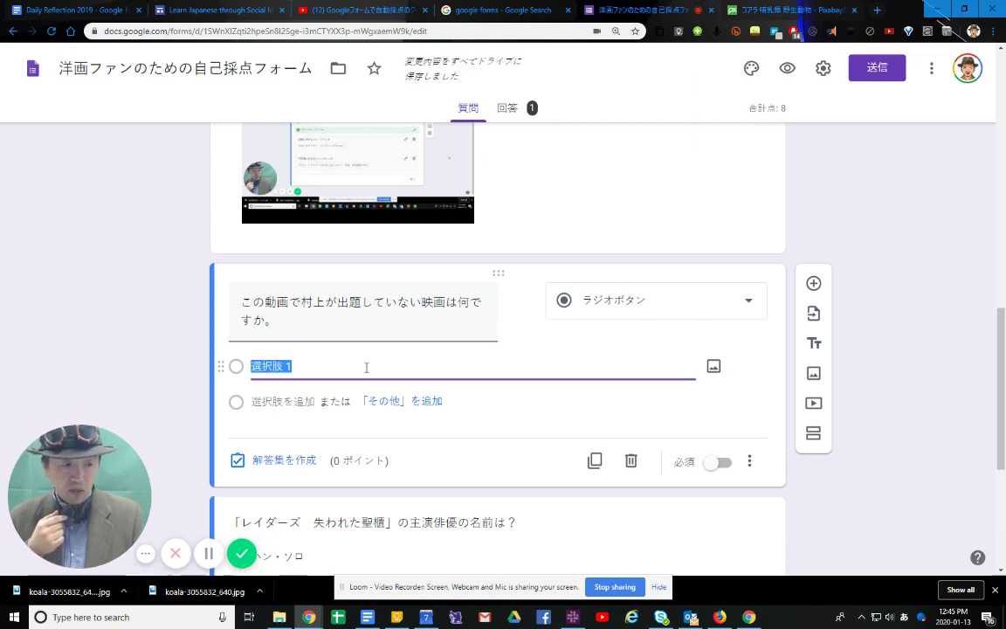
{"action": "key", "text": "BackSpace"}
{"action": "type", "text": "スター・ウォーズ"}
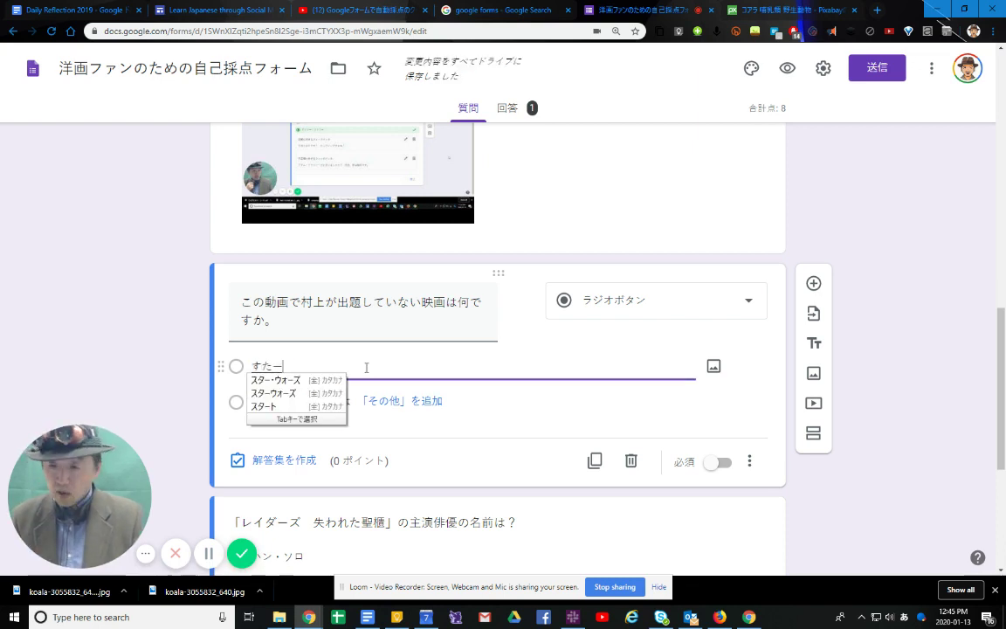
{"action": "key", "text": "Return"}
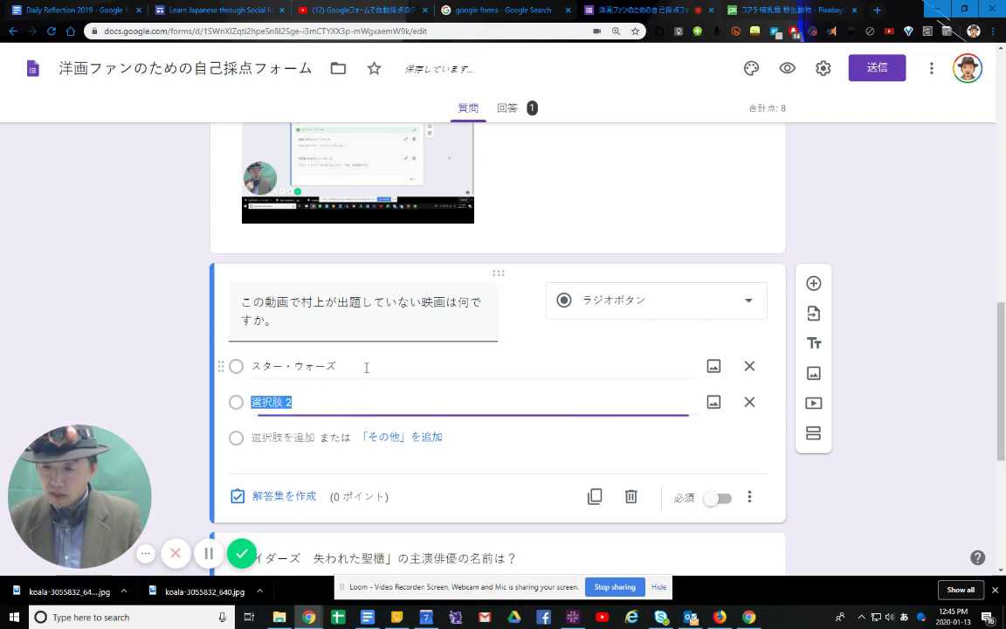
Step: Add ハリーポッター and レイダース as the second and third answer options of the video question
{"action": "type", "text": "はりーp"}
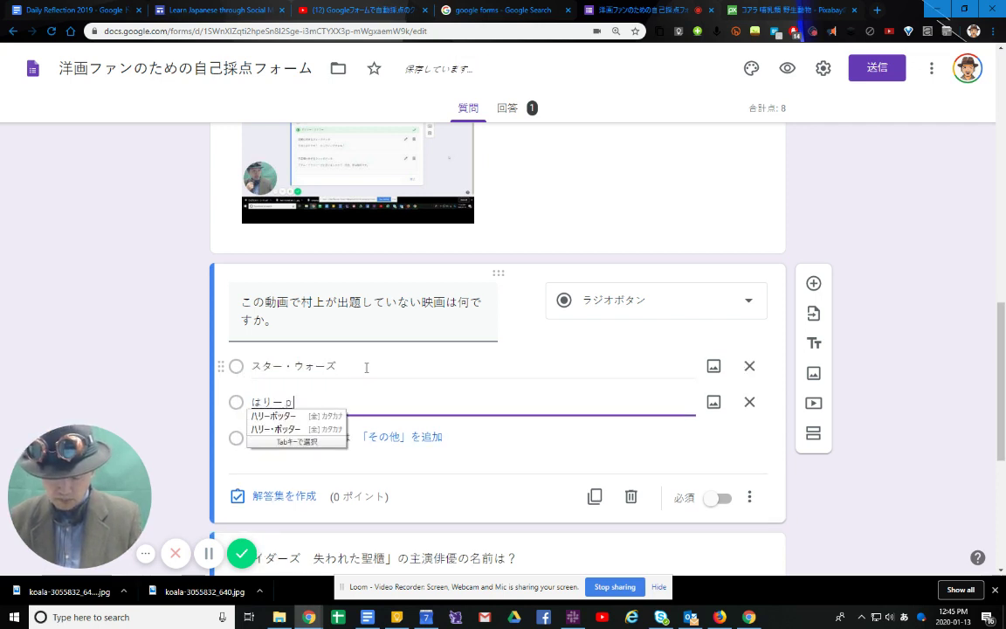
{"action": "type", "text": "otta-"}
{"action": "key", "text": "Tab"}
{"action": "key", "text": "Return"}
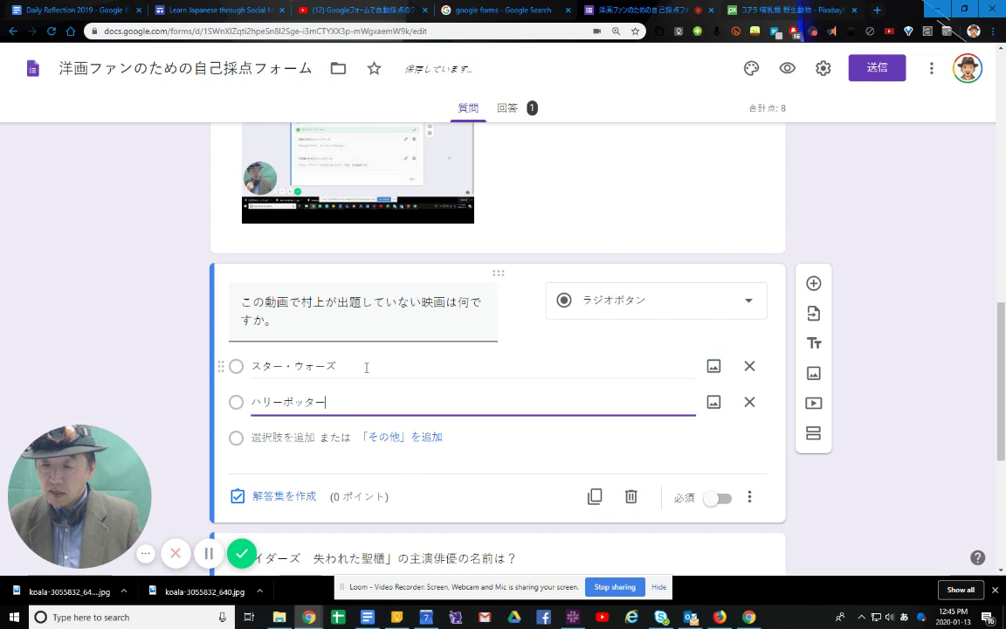
{"action": "key", "text": "Return"}
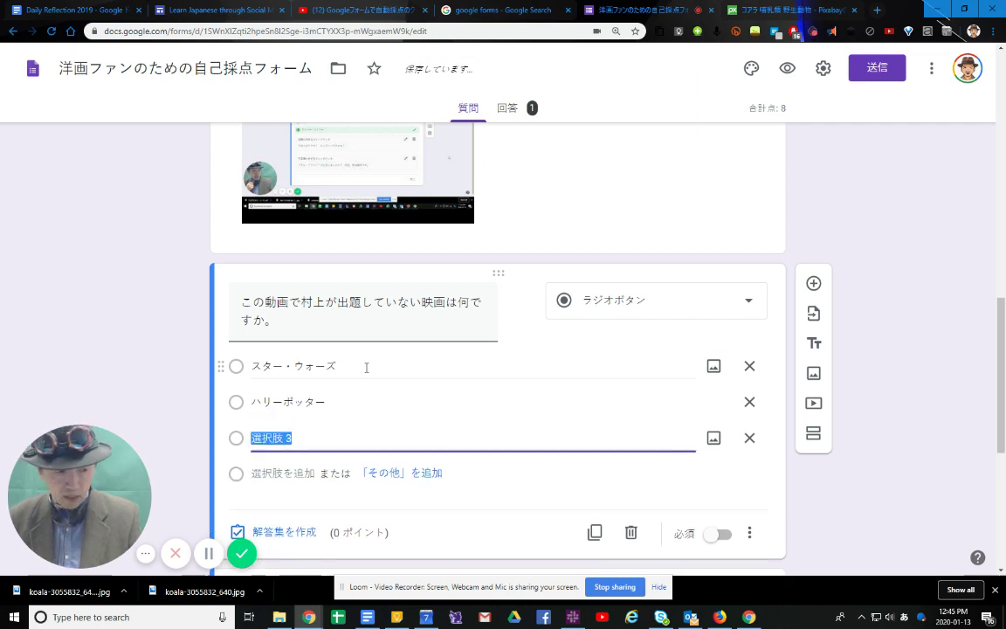
{"action": "type", "text": "reid"}
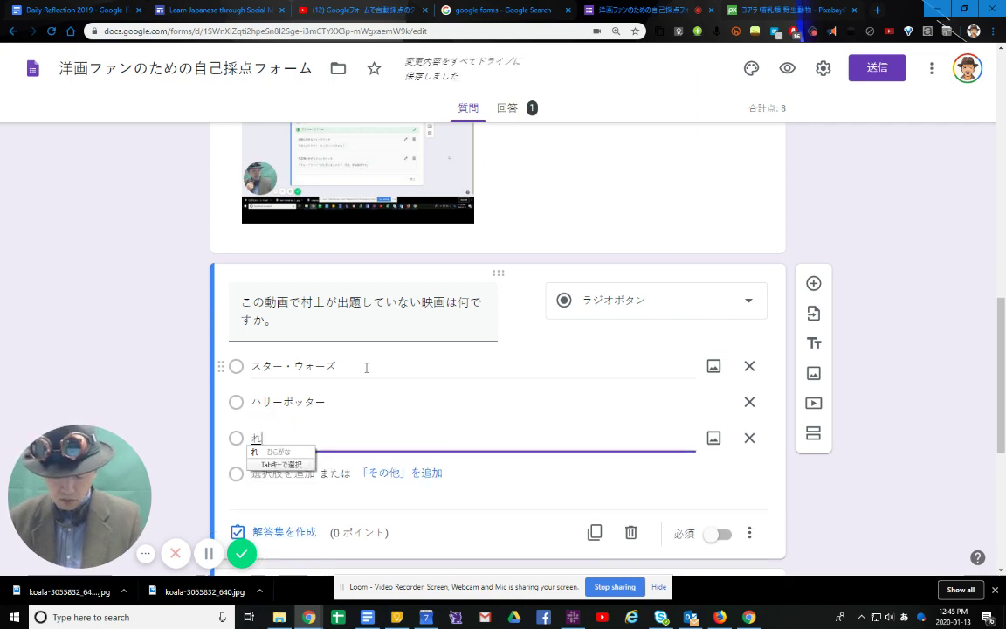
{"action": "type", "text": "a-su"}
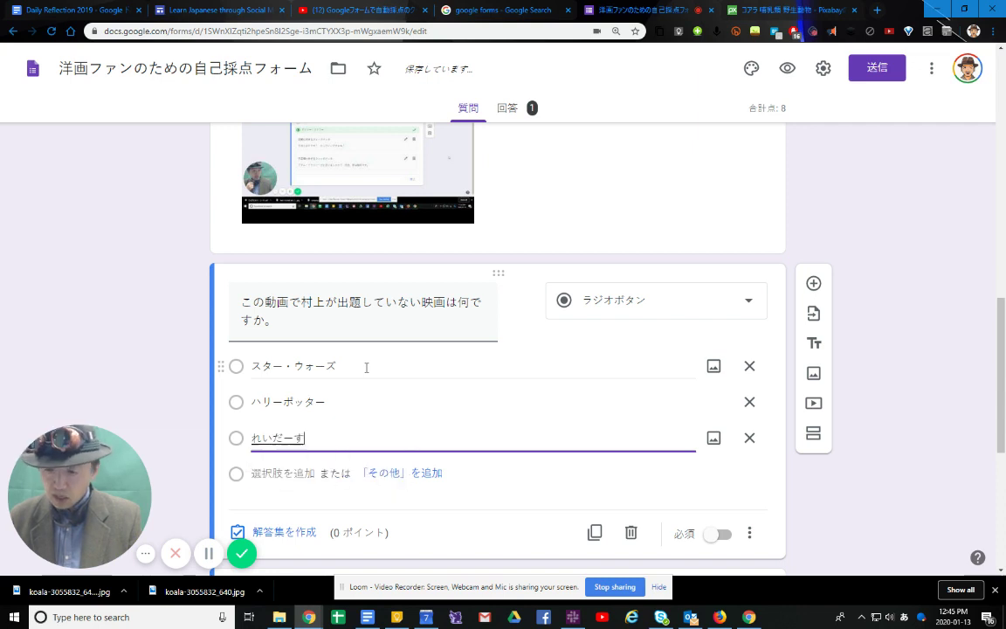
{"action": "key", "text": "Tab"}
{"action": "key", "text": "Return"}
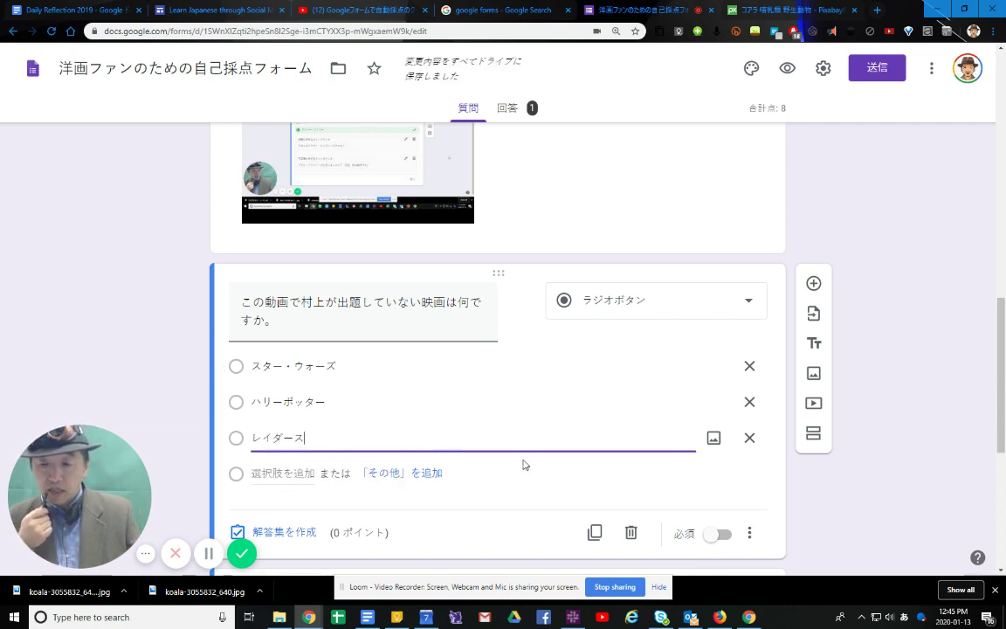
Step: In the video question's answer key, mark ハリーポッター as correct and set the score to 3 points
{"action": "scroll", "coordinate": [542, 465], "scroll_direction": "down", "scroll_amount": 1}
{"action": "scroll", "coordinate": [542, 465], "scroll_direction": "down", "scroll_amount": 1}
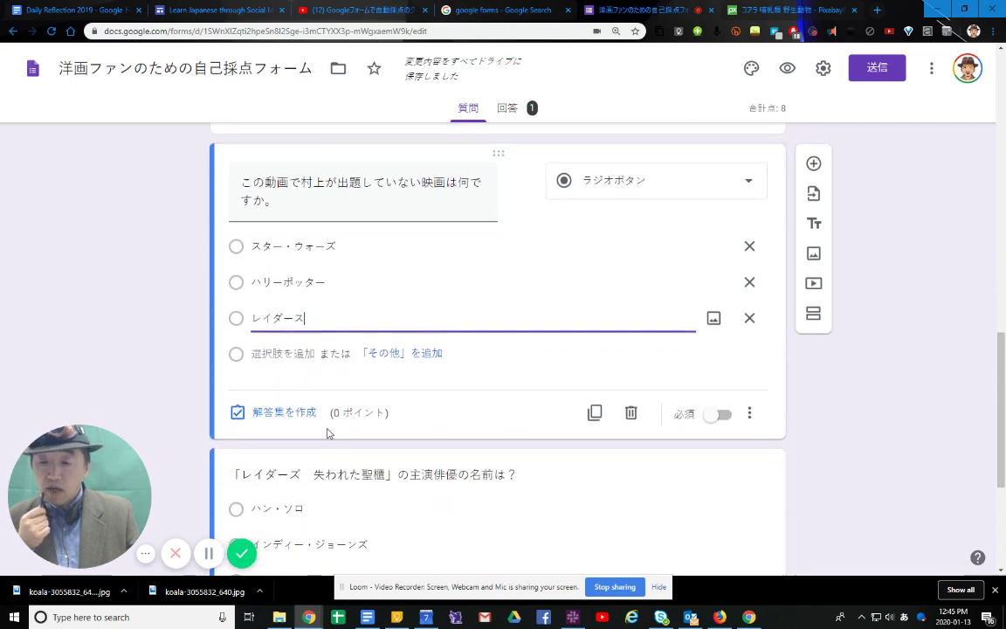
{"action": "left_click", "coordinate": [282, 417]}
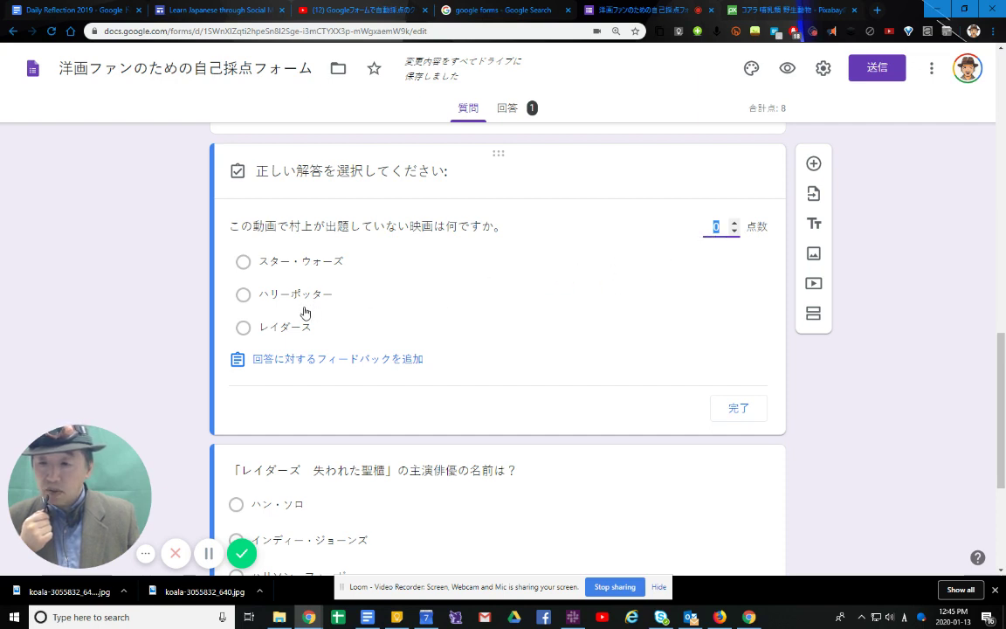
{"action": "left_click", "coordinate": [243, 295]}
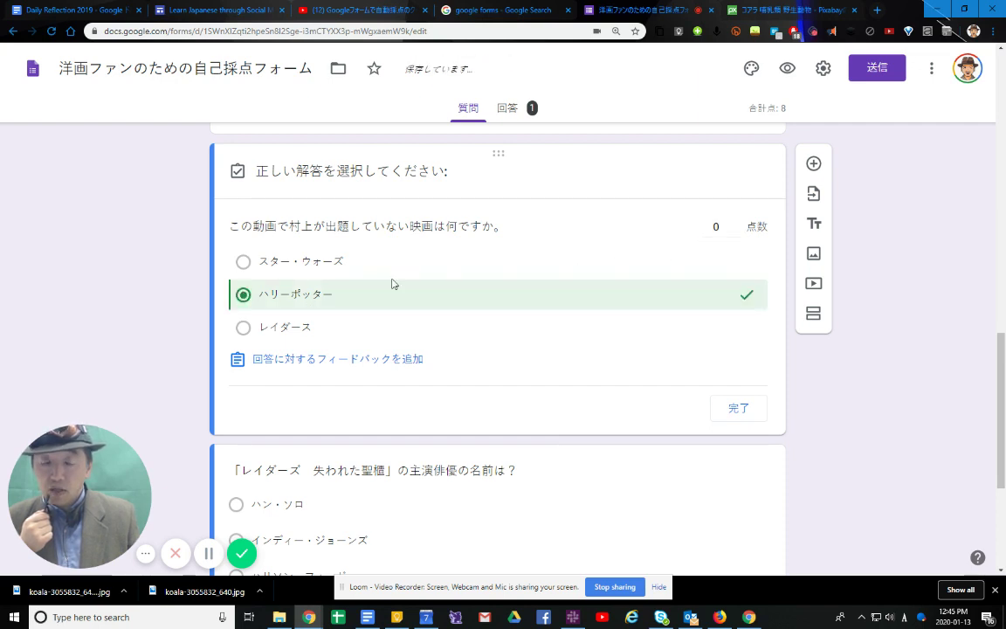
{"action": "left_click", "coordinate": [734, 223]}
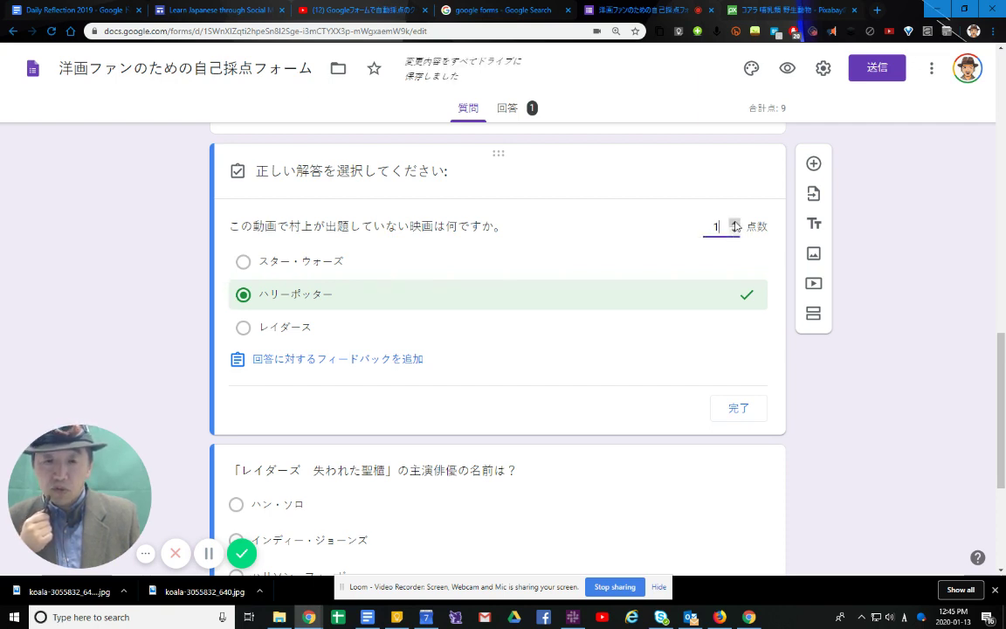
{"action": "left_click", "coordinate": [734, 224]}
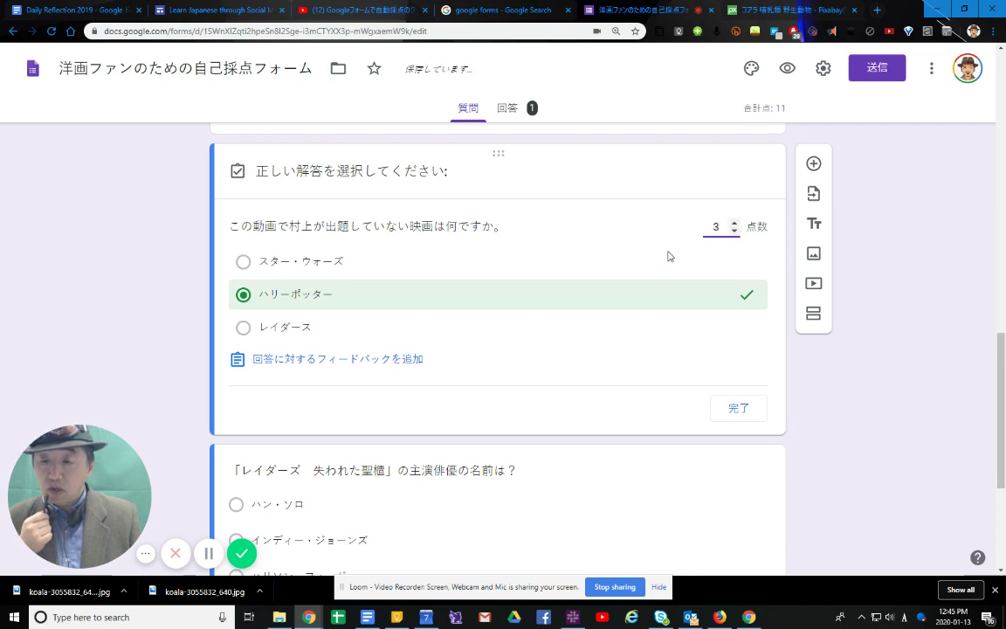
Step: Review the whole form, from the last movie questions back up to the form title and koala photo
{"action": "scroll", "coordinate": [144, 282], "scroll_direction": "down", "scroll_amount": 2}
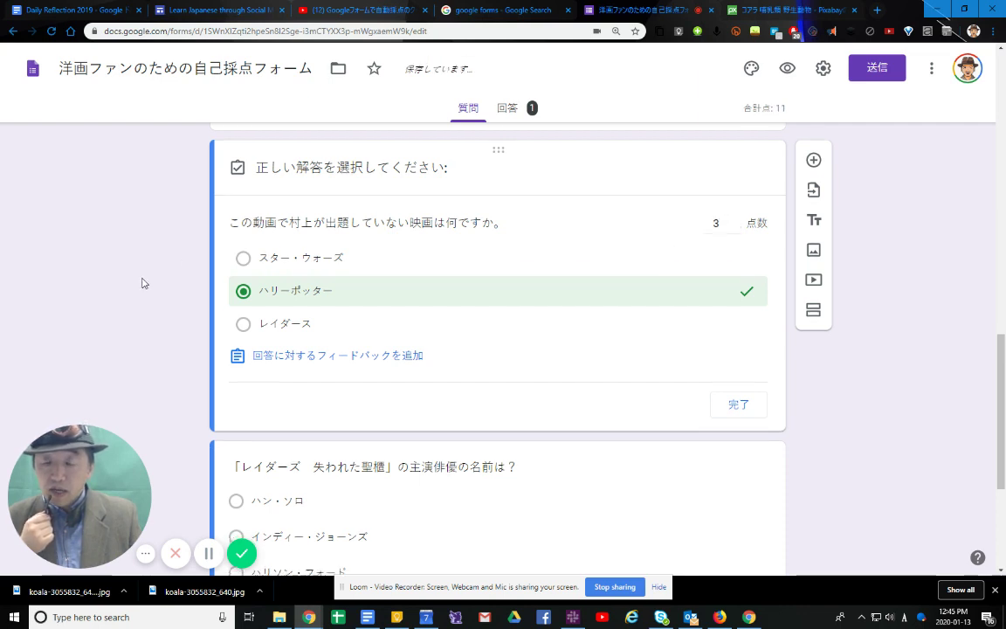
{"action": "scroll", "coordinate": [144, 282], "scroll_direction": "down", "scroll_amount": 1}
{"action": "scroll", "coordinate": [144, 282], "scroll_direction": "down", "scroll_amount": 1}
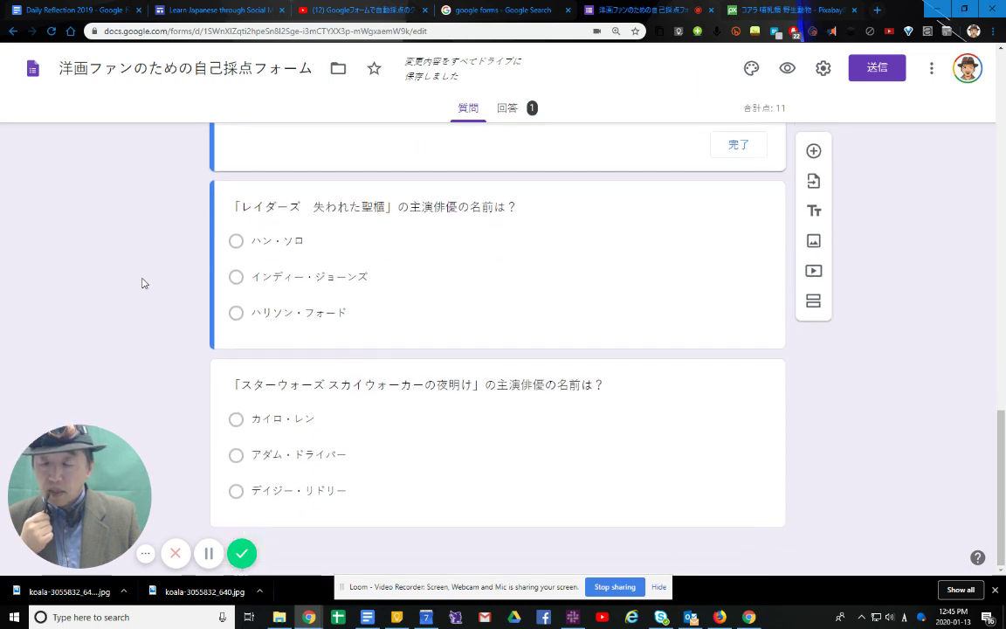
{"action": "scroll", "coordinate": [144, 283], "scroll_direction": "up", "scroll_amount": 1}
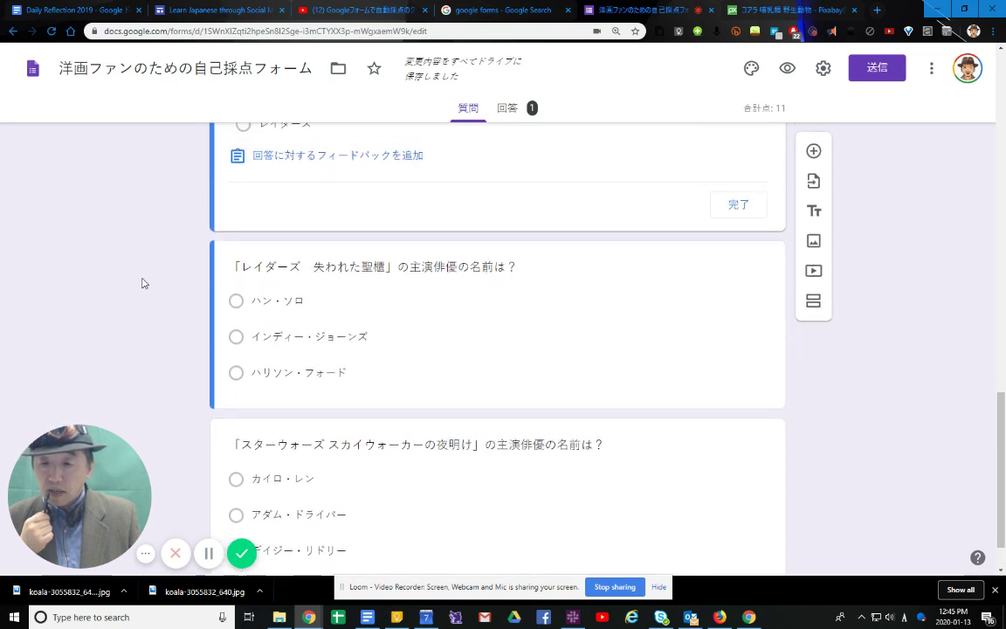
{"action": "scroll", "coordinate": [144, 283], "scroll_direction": "up", "scroll_amount": 6}
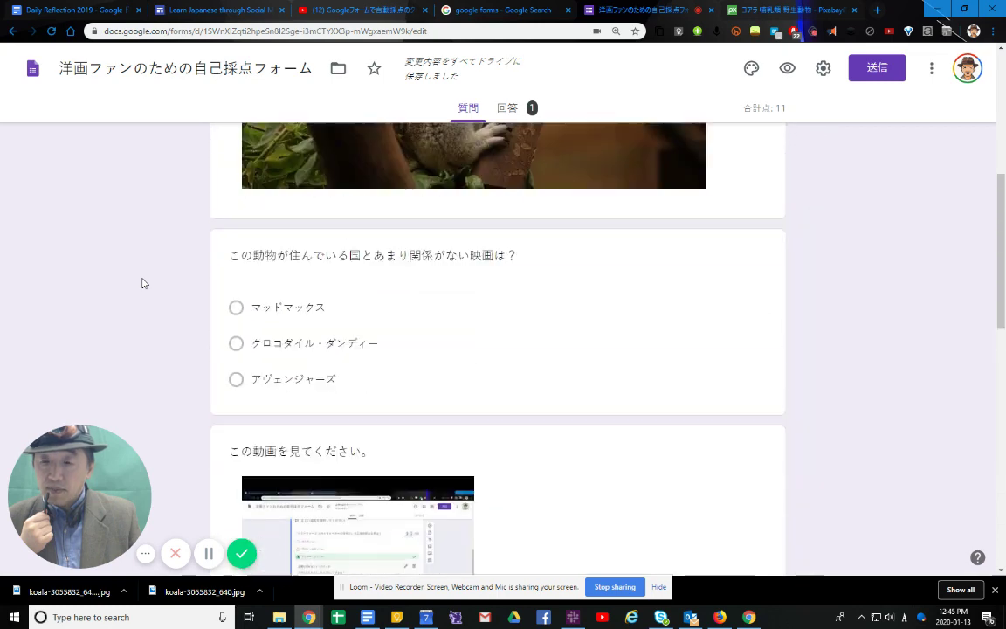
{"action": "scroll", "coordinate": [144, 283], "scroll_direction": "up", "scroll_amount": 5}
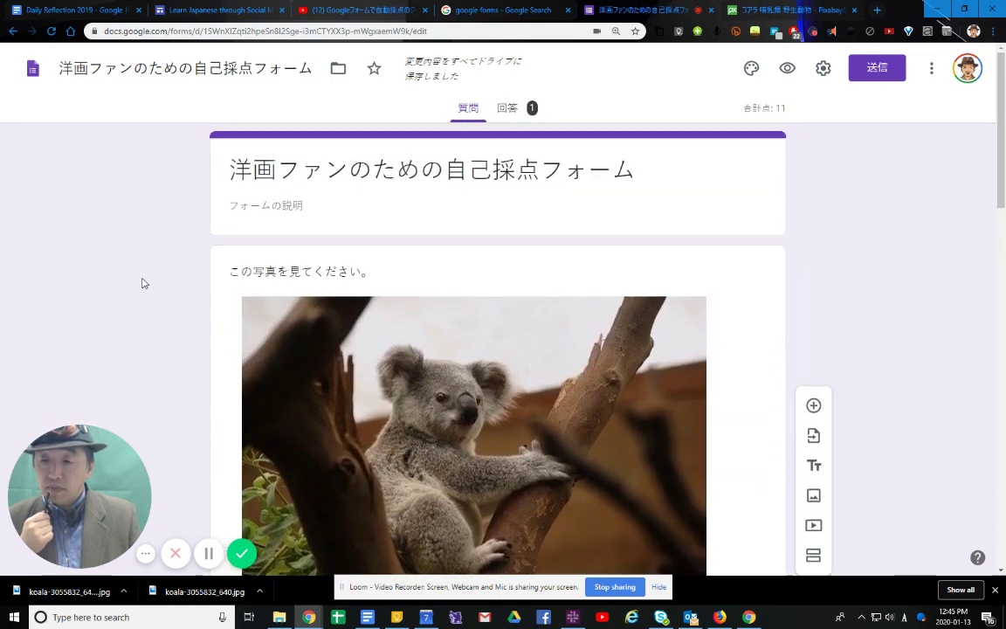
{"action": "scroll", "coordinate": [145, 283], "scroll_direction": "down", "scroll_amount": 2}
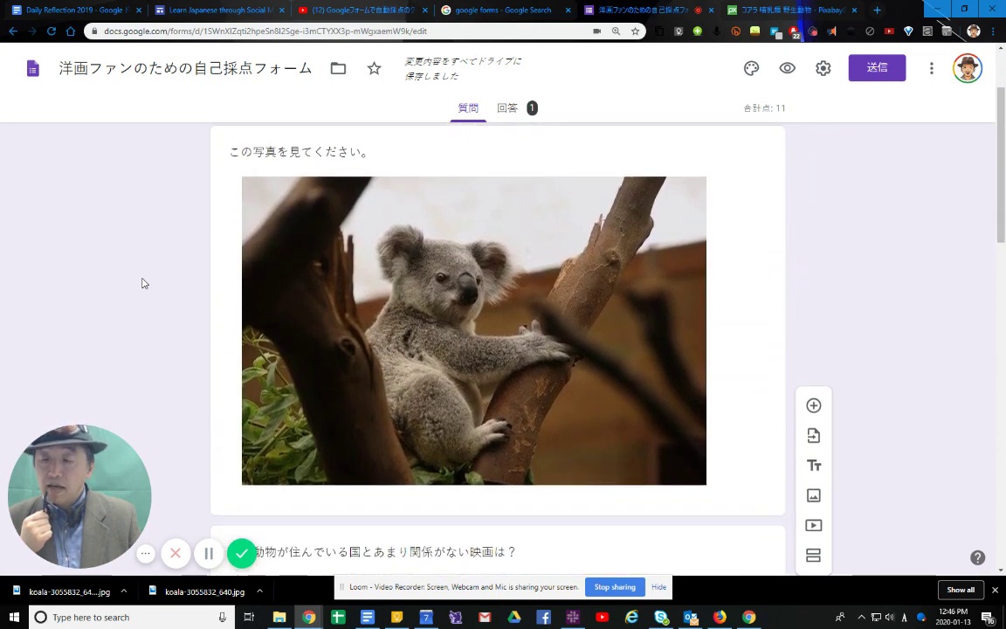
Step: Review the form from the koala photo down through the video and its answer key to the last movie questions
{"action": "scroll", "coordinate": [507, 294], "scroll_direction": "down", "scroll_amount": 3}
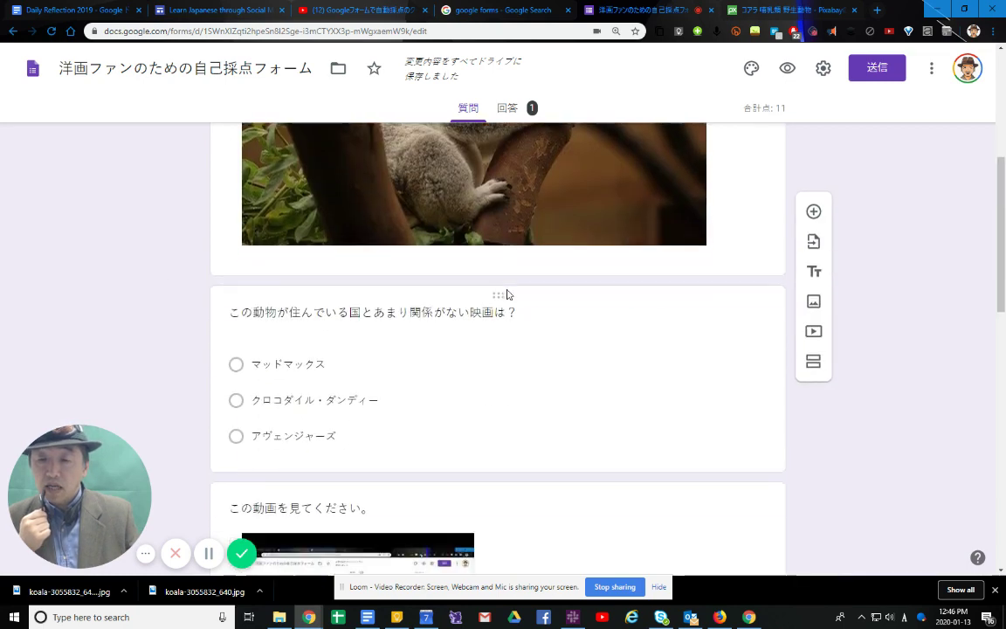
{"action": "scroll", "coordinate": [506, 295], "scroll_direction": "down", "scroll_amount": 2}
{"action": "scroll", "coordinate": [460, 267], "scroll_direction": "down", "scroll_amount": 3}
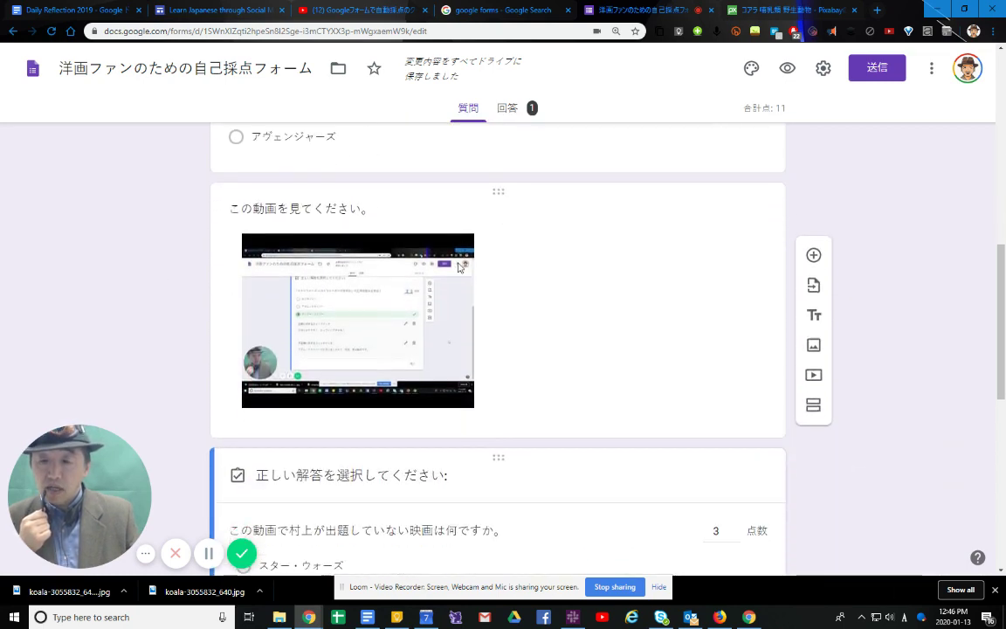
{"action": "scroll", "coordinate": [513, 273], "scroll_direction": "down", "scroll_amount": 5}
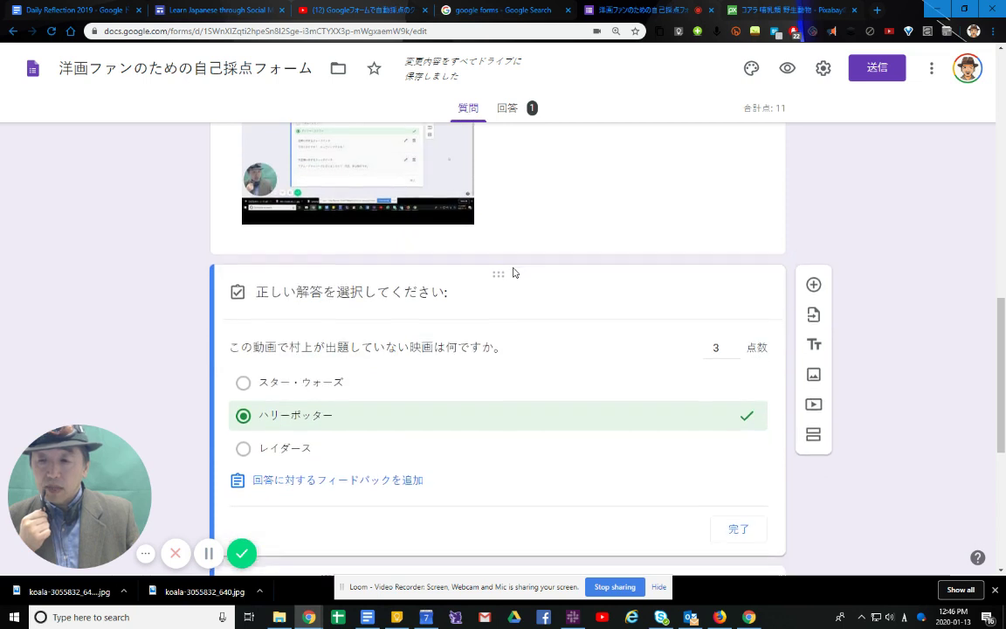
{"action": "scroll", "coordinate": [430, 282], "scroll_direction": "down", "scroll_amount": 5}
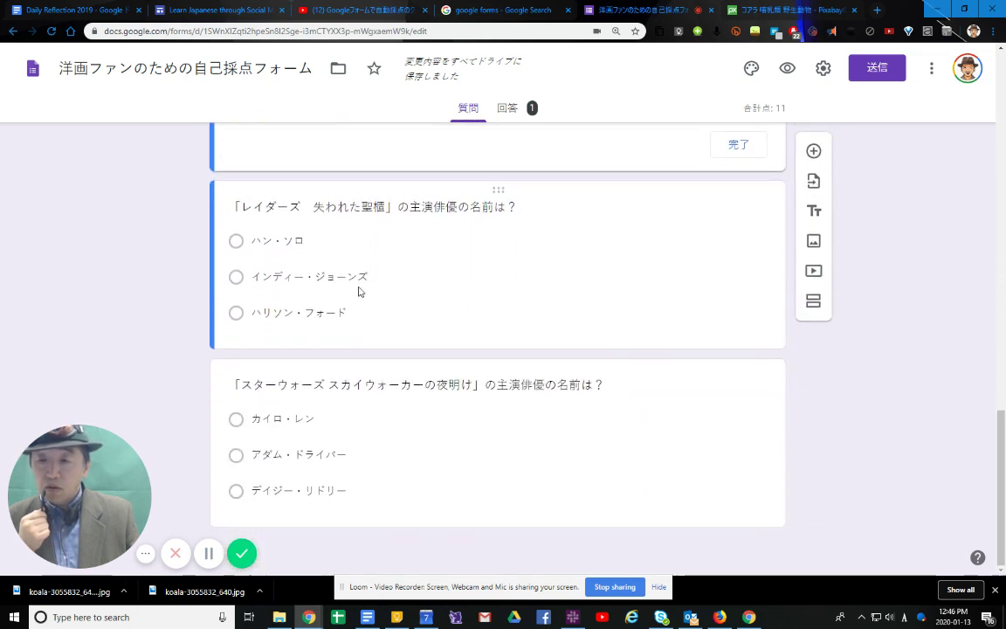
{"action": "scroll", "coordinate": [384, 413], "scroll_direction": "up", "scroll_amount": 6}
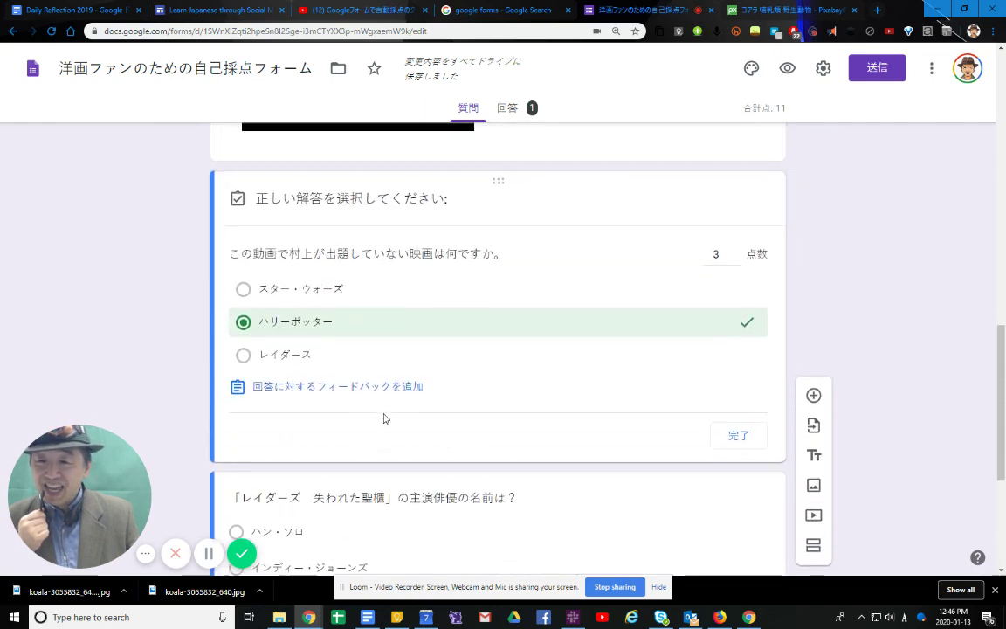
{"action": "scroll", "coordinate": [409, 306], "scroll_direction": "down", "scroll_amount": 3}
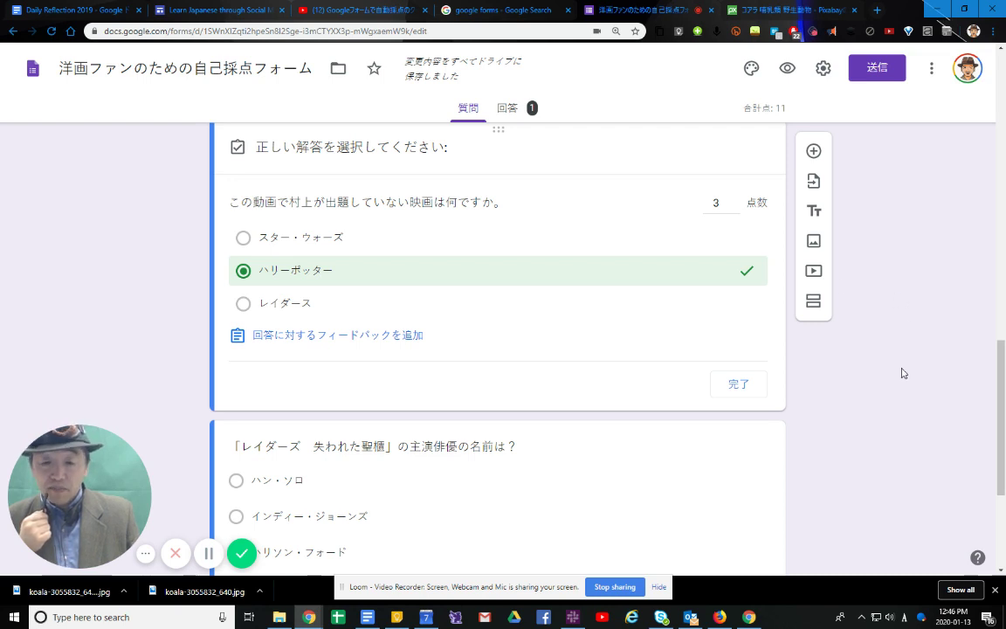
{"action": "scroll", "coordinate": [902, 372], "scroll_direction": "down", "scroll_amount": 3}
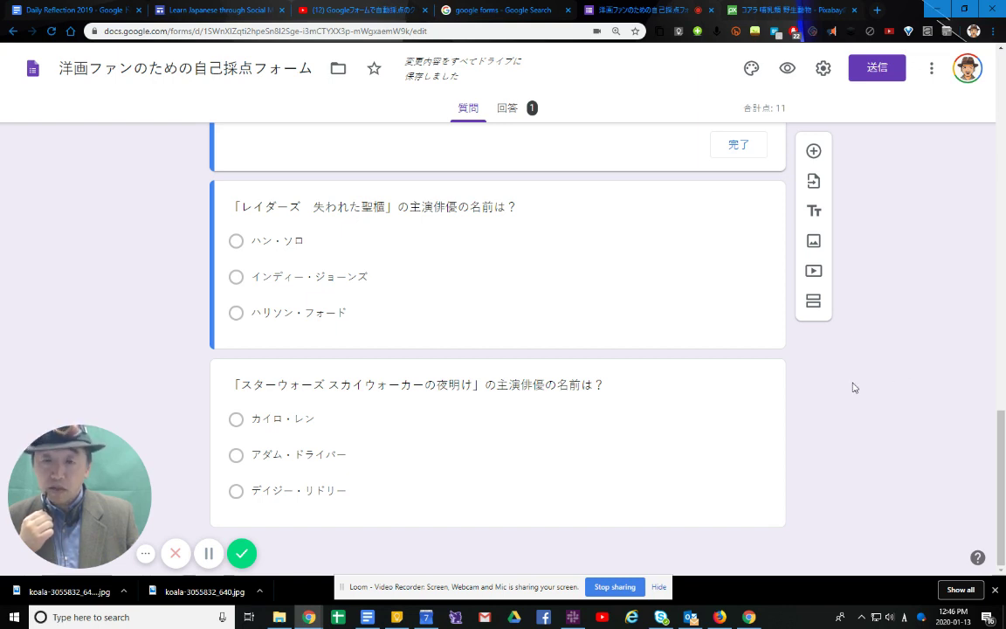
Step: Switch to the Learn Japanese through Social Media site and reload its Lessons page to update the embedded form
{"action": "left_click", "coordinate": [191, 12]}
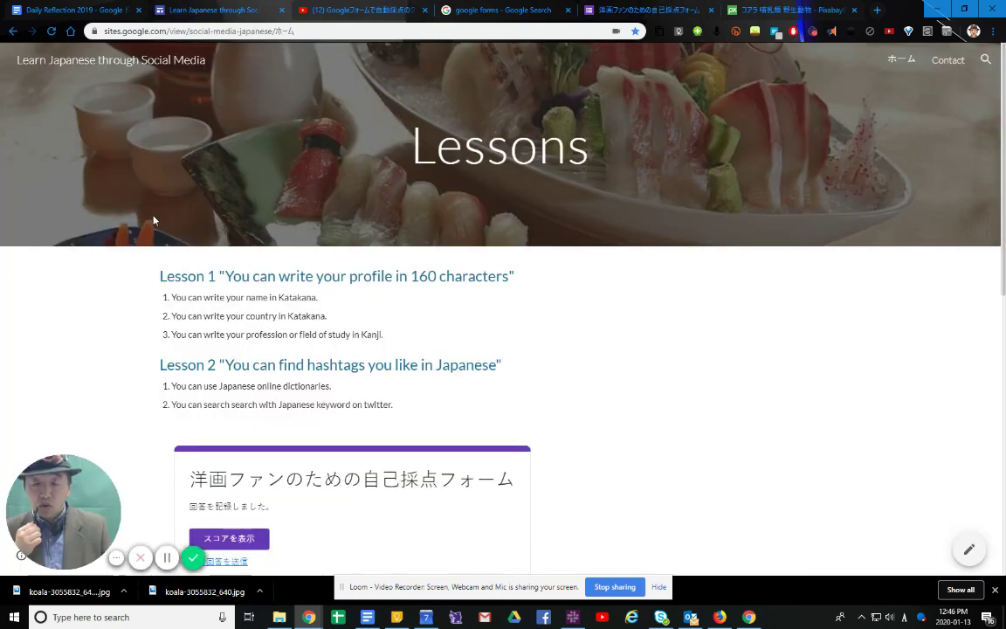
{"action": "scroll", "coordinate": [188, 197], "scroll_direction": "down", "scroll_amount": 5}
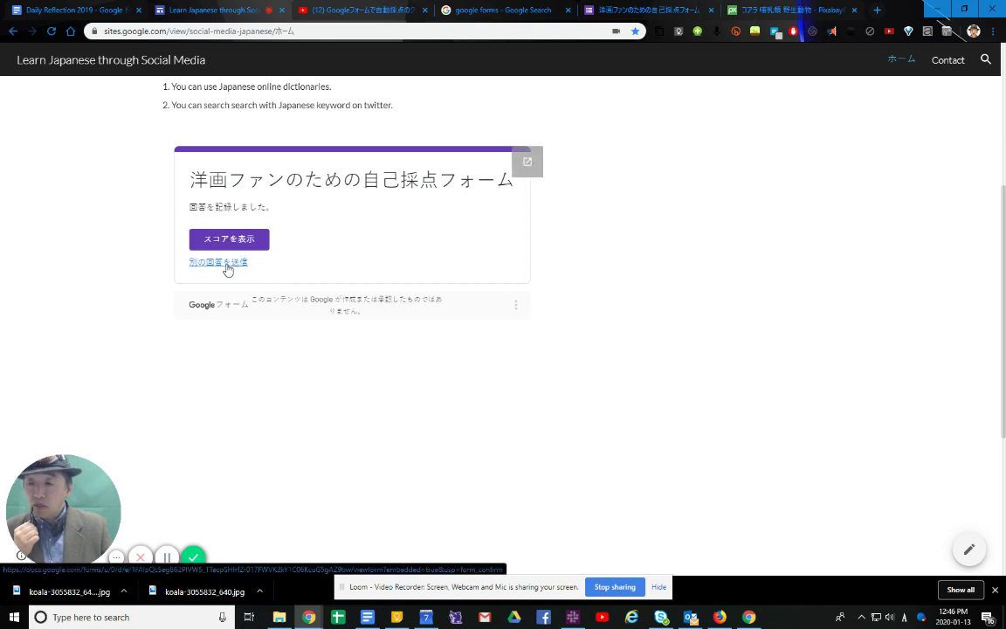
{"action": "left_click", "coordinate": [51, 35]}
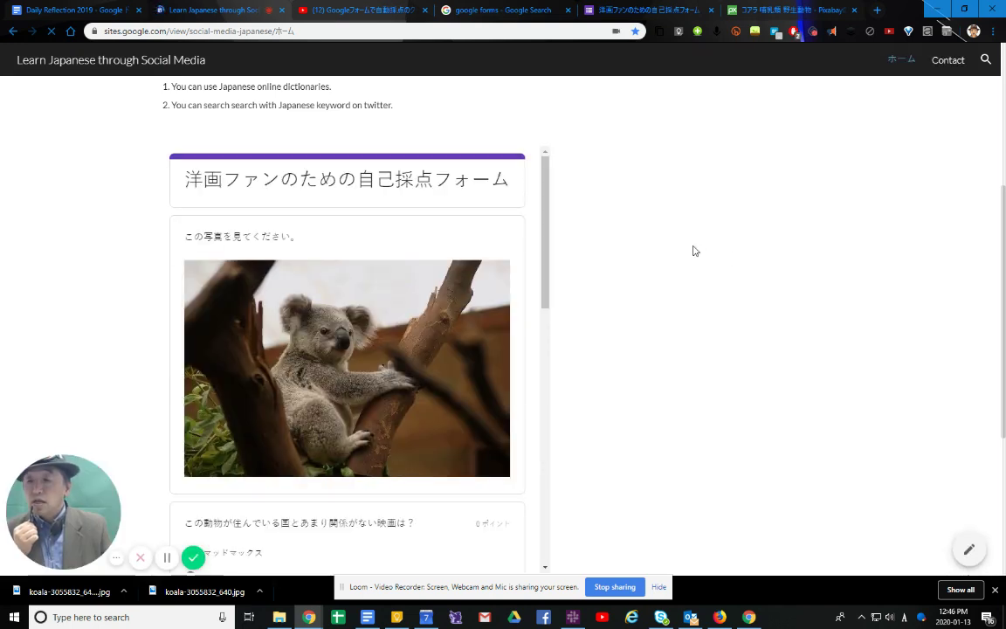
{"action": "scroll", "coordinate": [760, 328], "scroll_direction": "up", "scroll_amount": 4}
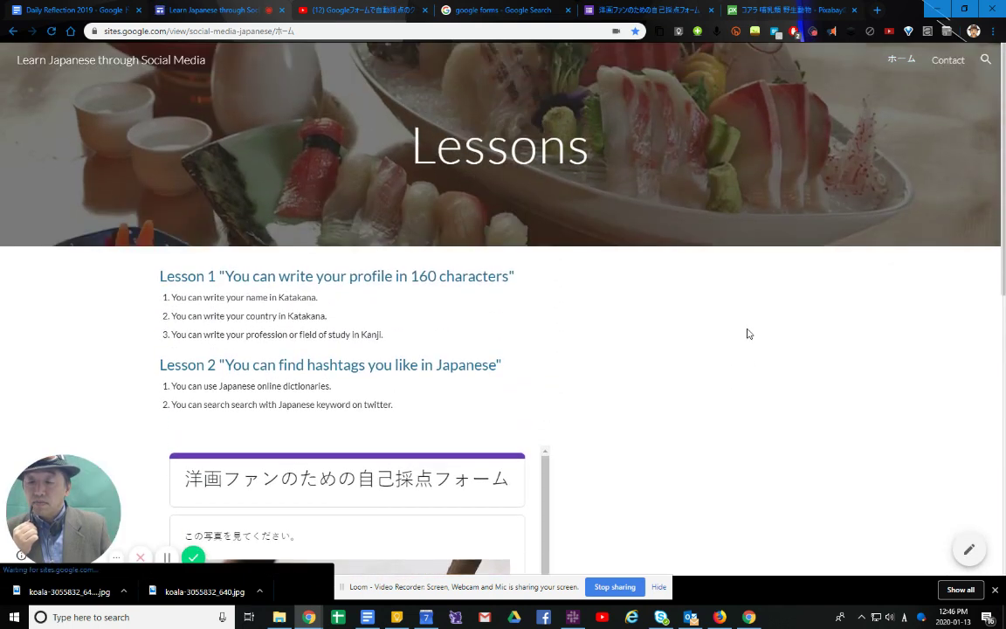
{"action": "scroll", "coordinate": [709, 290], "scroll_direction": "down", "scroll_amount": 3}
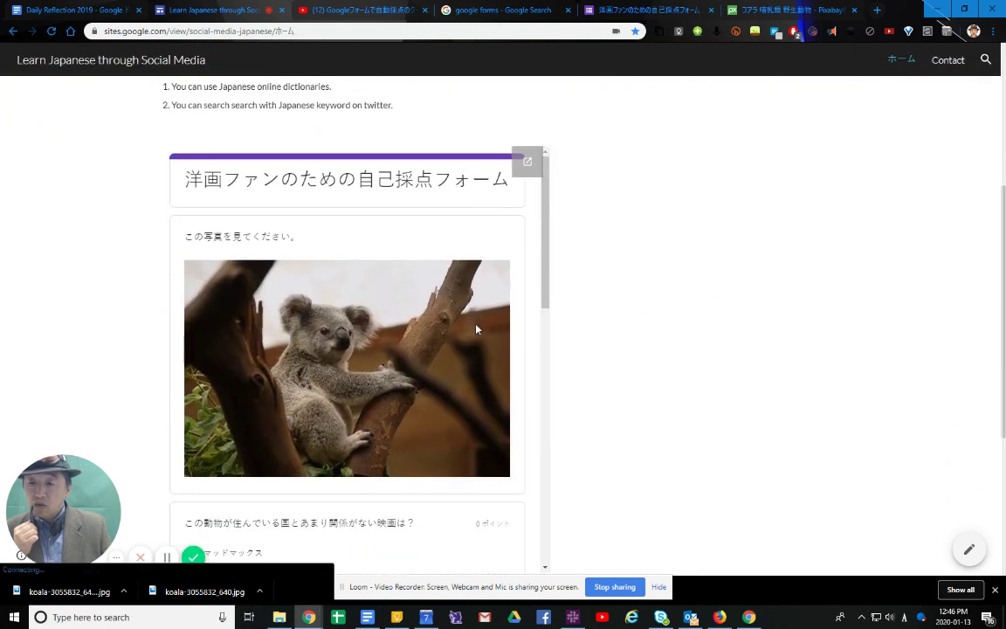
Step: In the embedded form, answer the koala question with アヴェンジャーズ and the video question with スター・ウォーズ
{"action": "scroll", "coordinate": [461, 279], "scroll_direction": "down", "scroll_amount": 1}
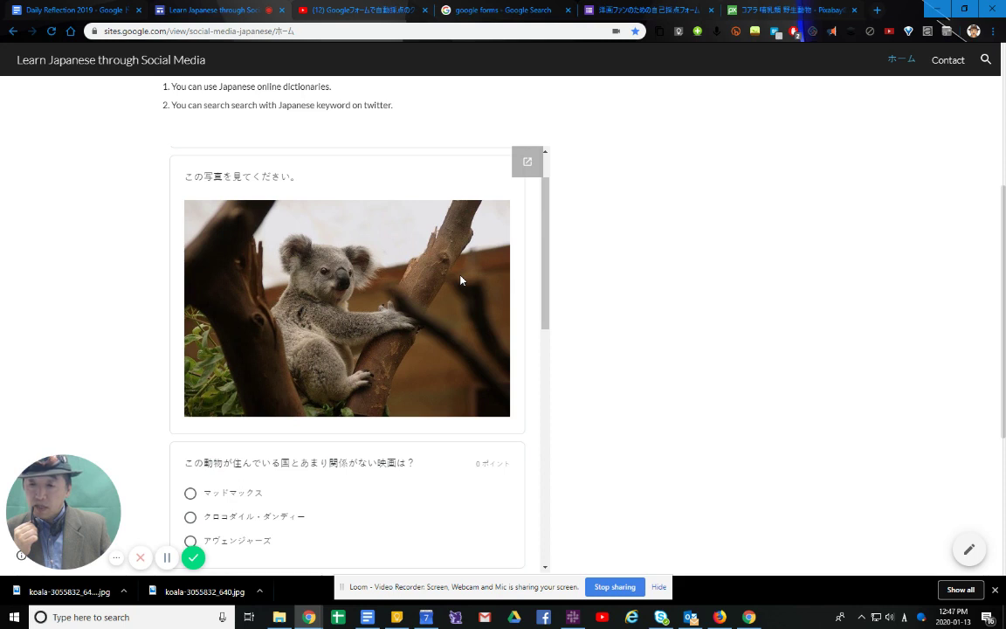
{"action": "scroll", "coordinate": [460, 280], "scroll_direction": "down", "scroll_amount": 3}
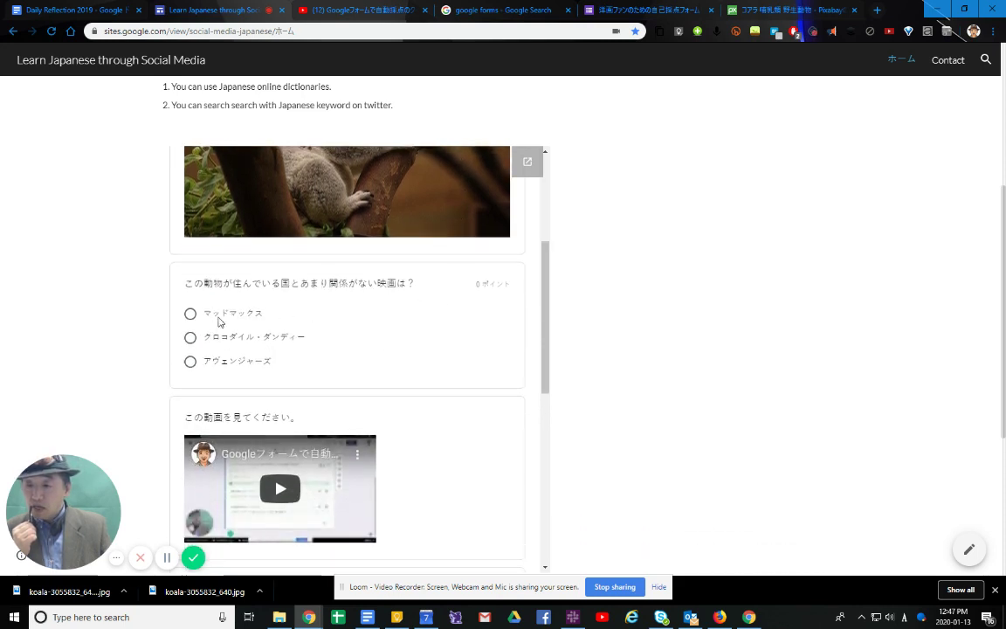
{"action": "left_click", "coordinate": [190, 361]}
{"action": "scroll", "coordinate": [463, 298], "scroll_direction": "down", "scroll_amount": 4}
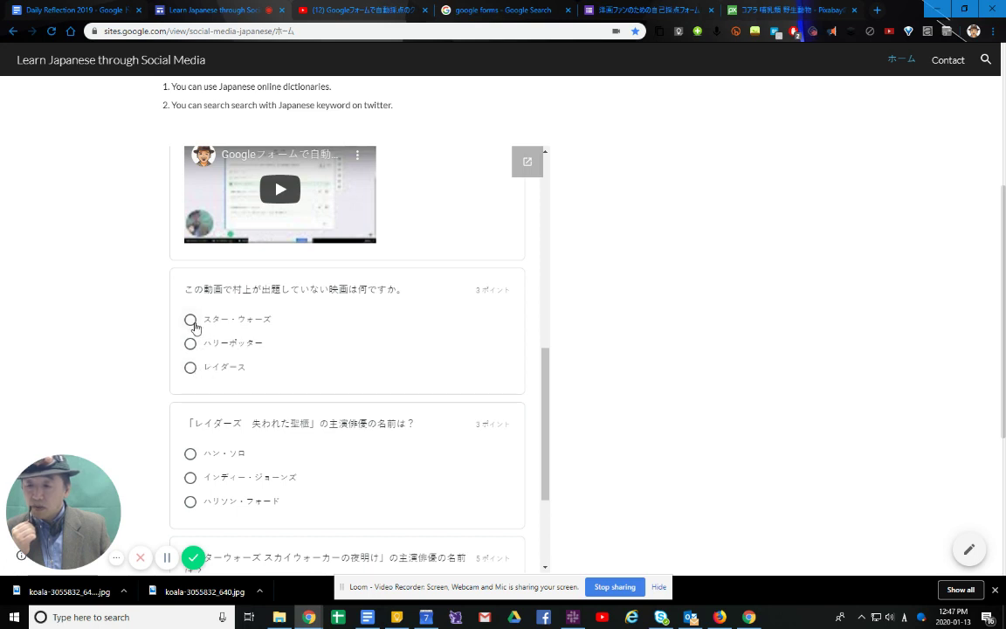
{"action": "scroll", "coordinate": [193, 327], "scroll_direction": "down", "scroll_amount": 2}
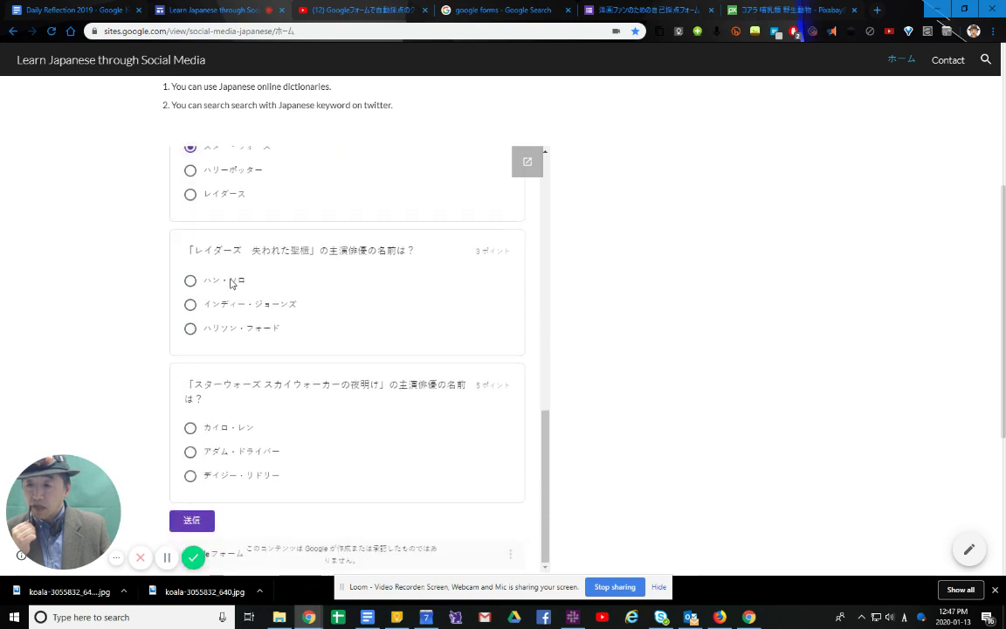
Step: Answer the レイダーズ question with ハリソン・フォード and the スターウォーズ question with デイジー・リドリー, and submit the form
{"action": "left_click", "coordinate": [190, 330]}
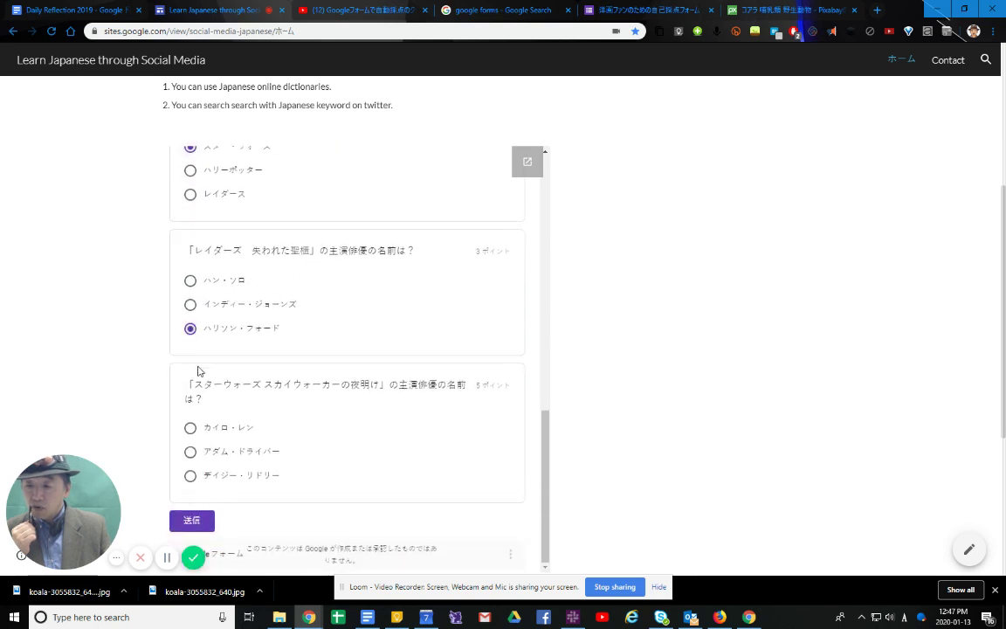
{"action": "left_click", "coordinate": [190, 476]}
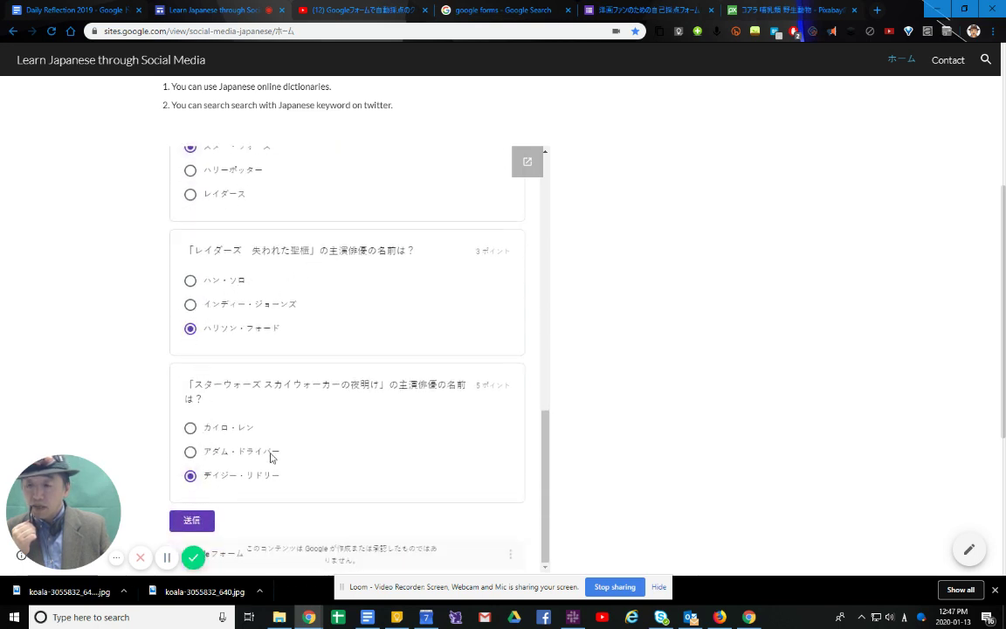
{"action": "left_click", "coordinate": [190, 522]}
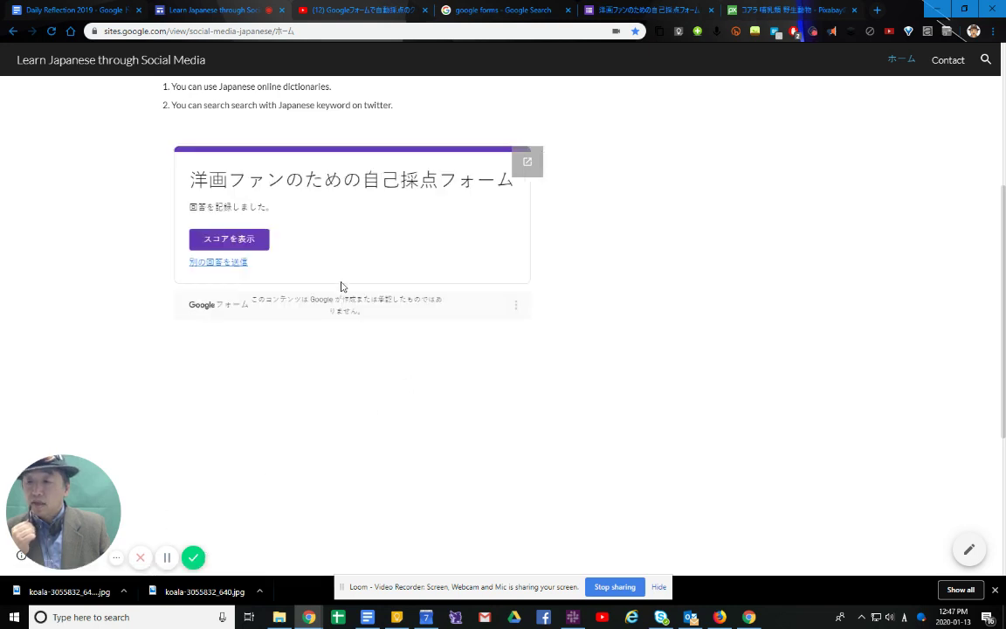
Step: Open the score for the submitted response and examine the total, each question's grading, the correct answers and the feedback
{"action": "left_click", "coordinate": [240, 243]}
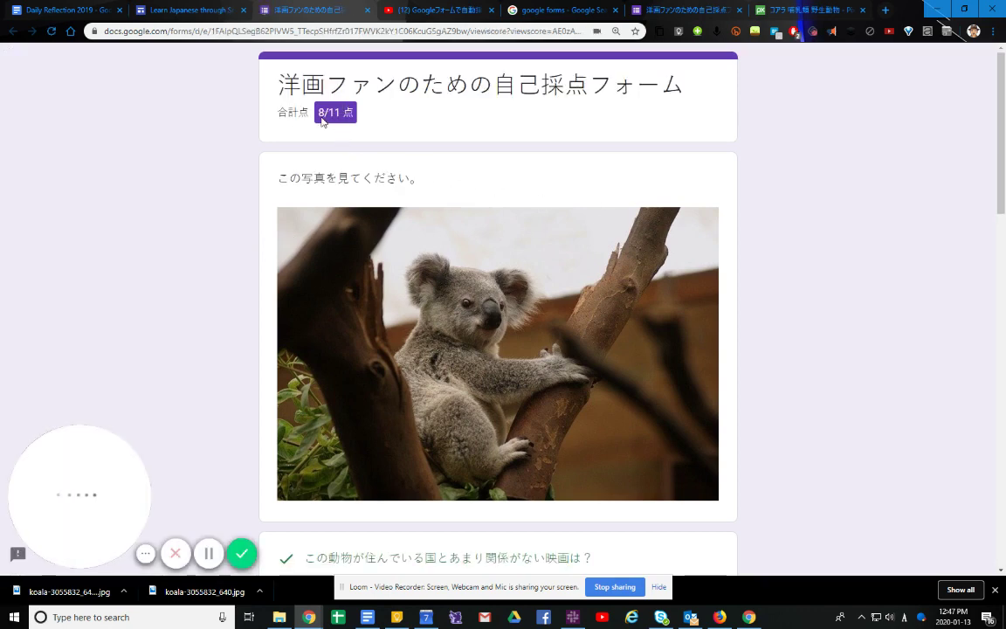
{"action": "scroll", "coordinate": [343, 210], "scroll_direction": "down", "scroll_amount": 1}
{"action": "scroll", "coordinate": [343, 210], "scroll_direction": "down", "scroll_amount": 2}
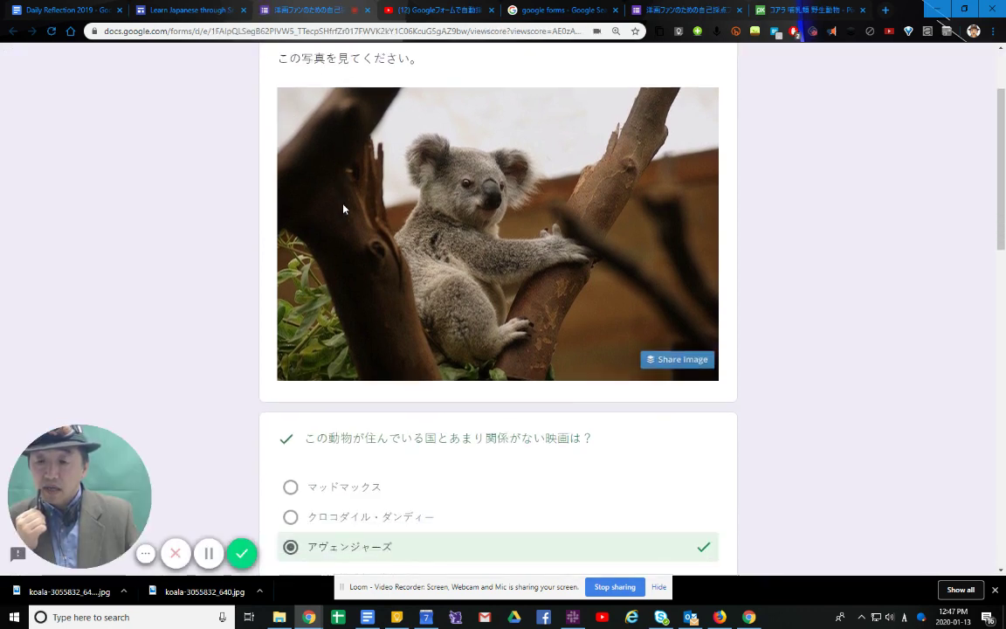
{"action": "scroll", "coordinate": [387, 491], "scroll_direction": "down", "scroll_amount": 3}
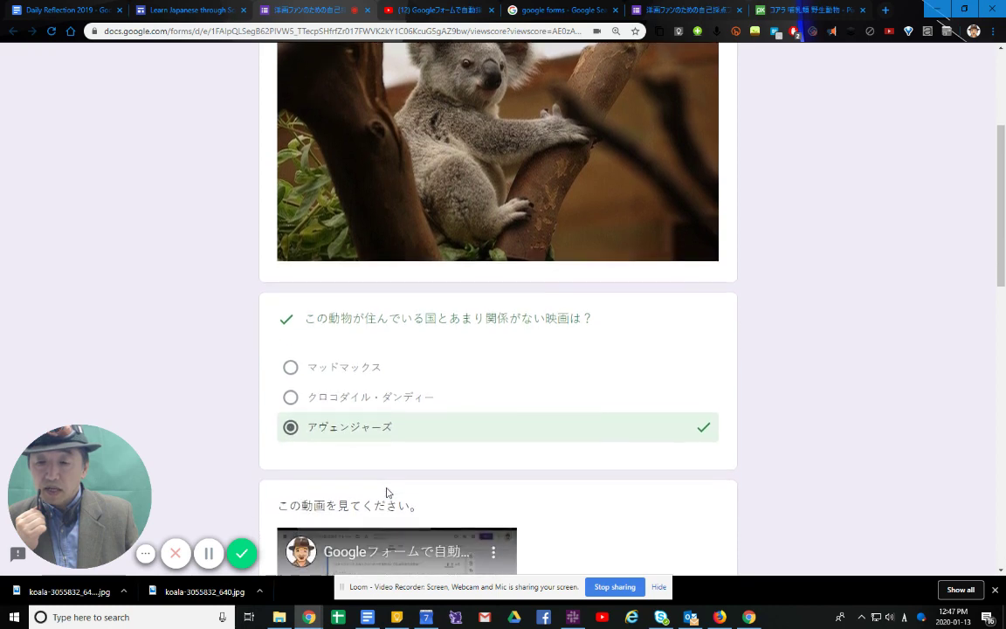
{"action": "scroll", "coordinate": [225, 261], "scroll_direction": "down", "scroll_amount": 5}
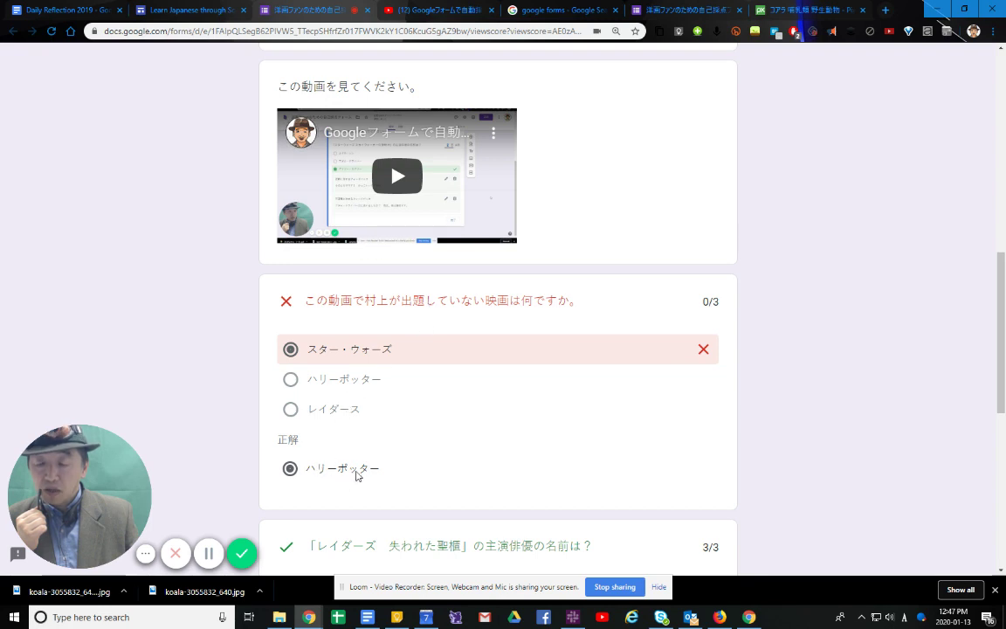
{"action": "scroll", "coordinate": [363, 351], "scroll_direction": "down", "scroll_amount": 5}
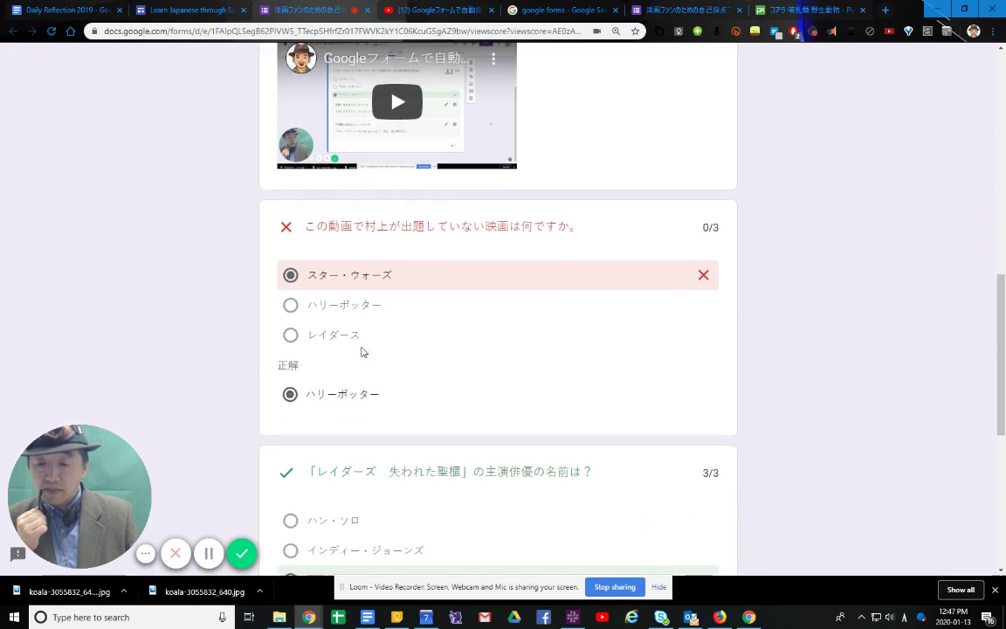
{"action": "scroll", "coordinate": [364, 351], "scroll_direction": "down", "scroll_amount": 1}
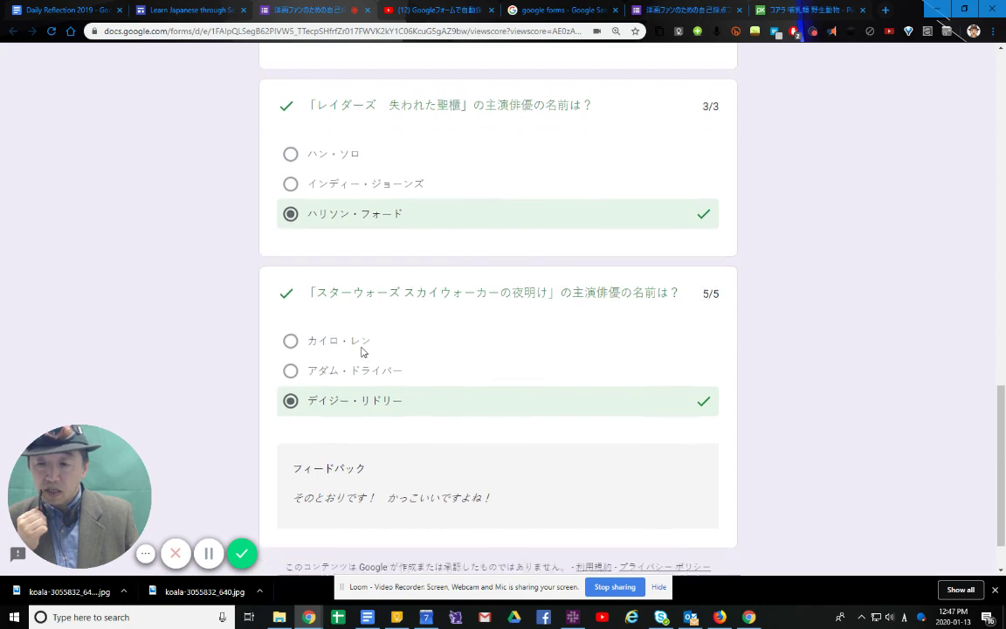
{"action": "scroll", "coordinate": [220, 320], "scroll_direction": "up", "scroll_amount": 15}
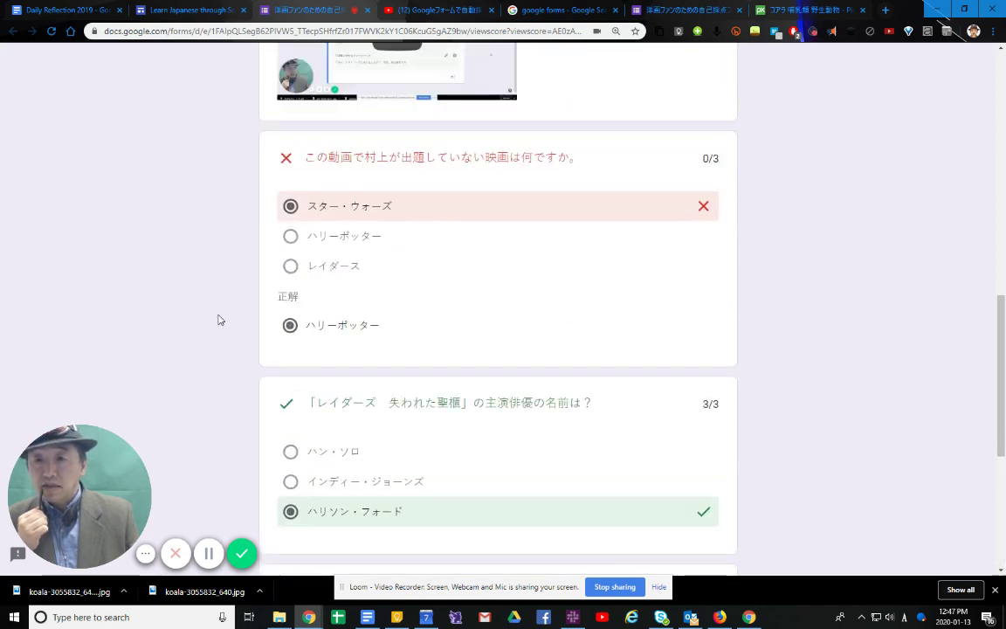